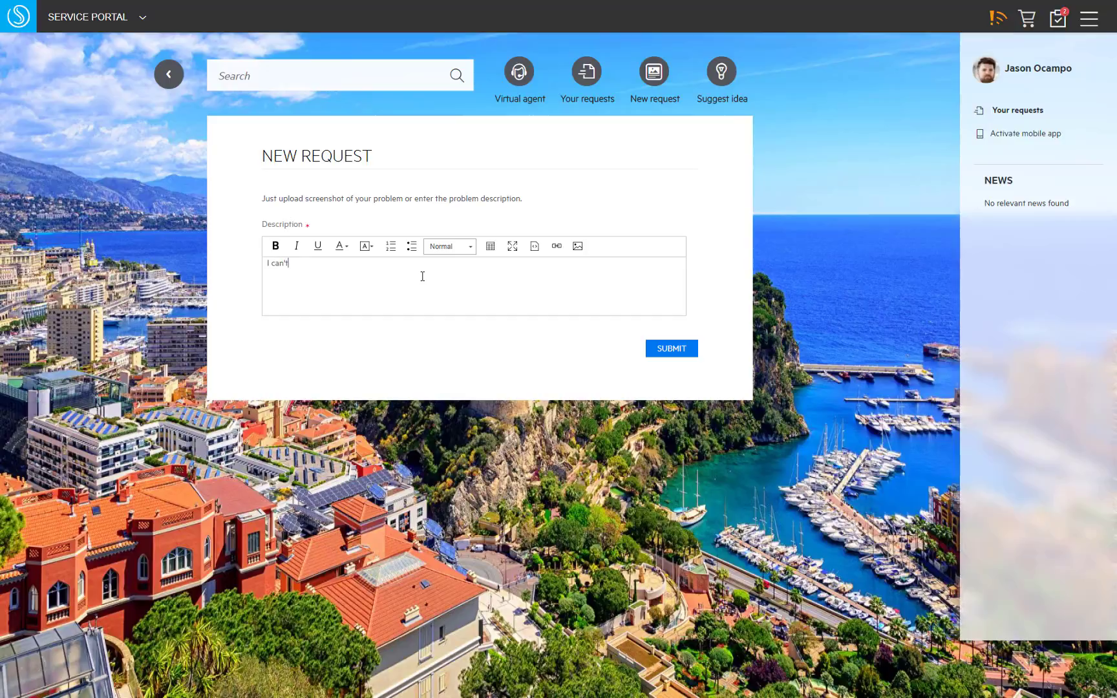
Step: Submit a new request describing "I can't access sharepoint" and mark the created request as solved
{"action": "type", "text": "ess sharepoint"}
{"action": "left_click", "coordinate": [692, 358]}
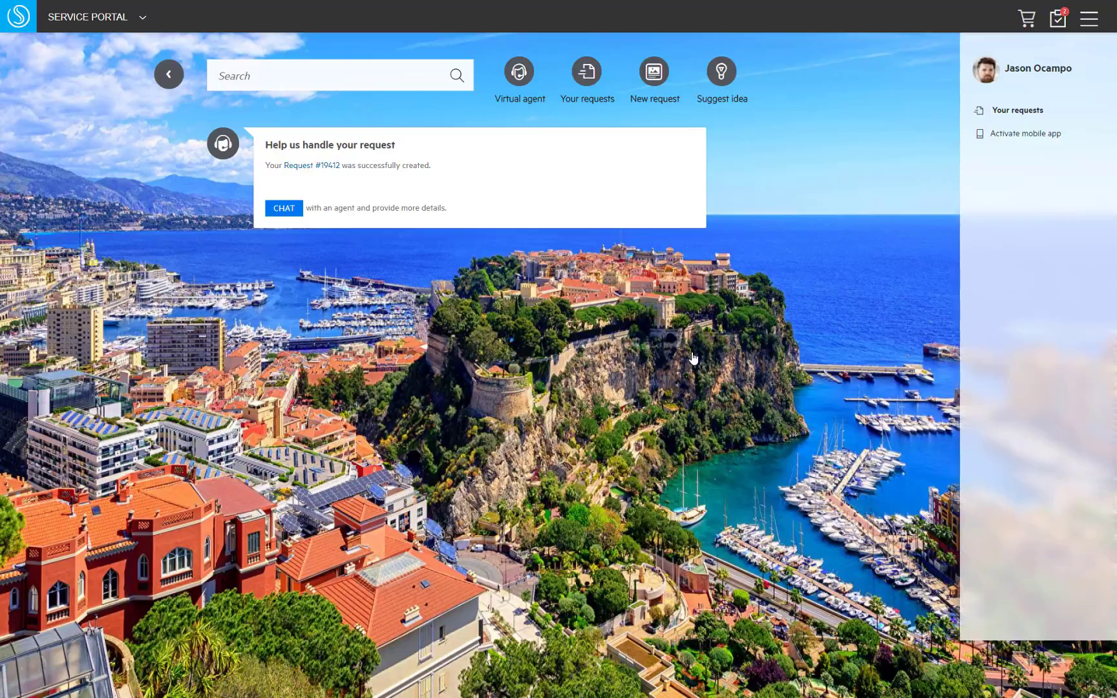
{"action": "left_click", "coordinate": [327, 166]}
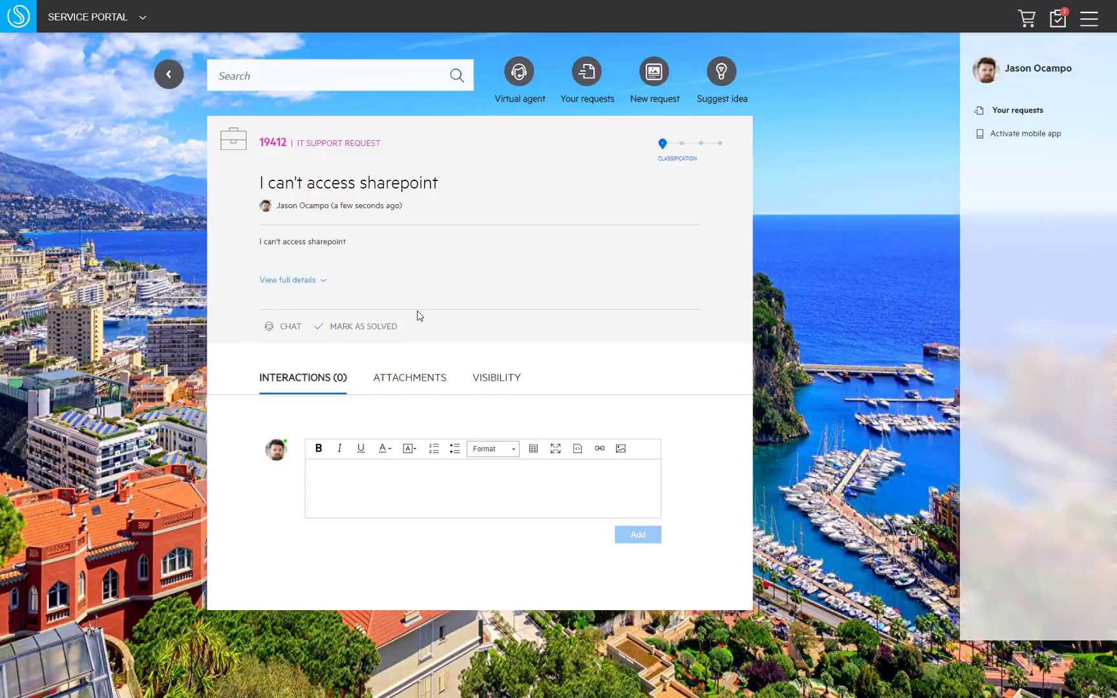
{"action": "left_click", "coordinate": [369, 333]}
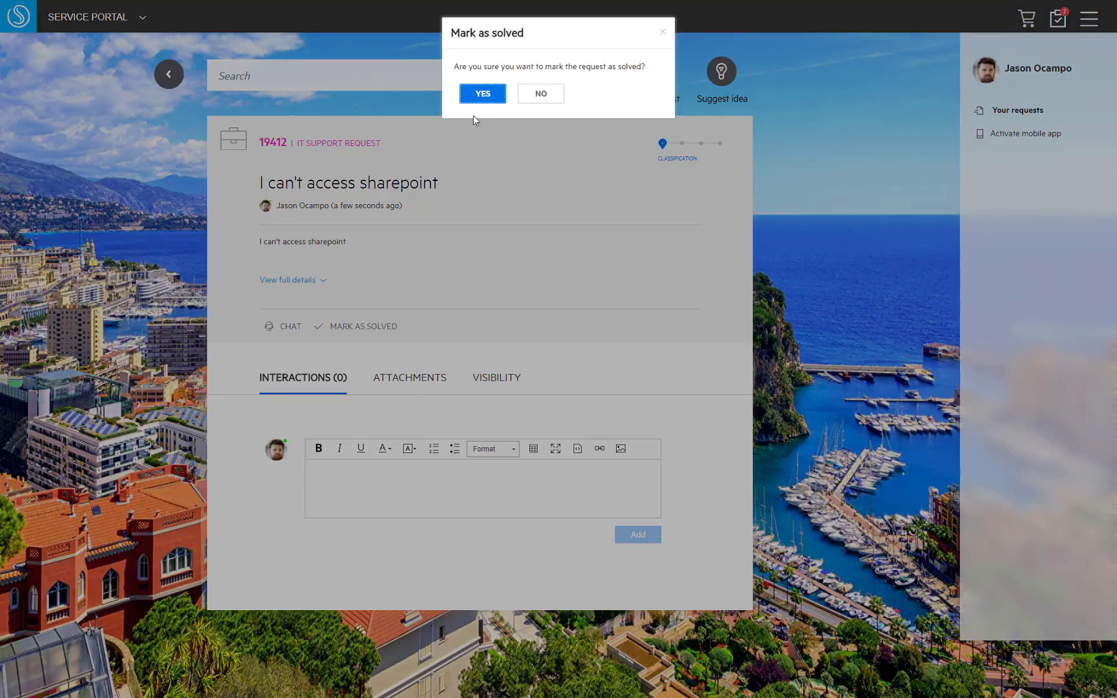
{"action": "left_click", "coordinate": [482, 95]}
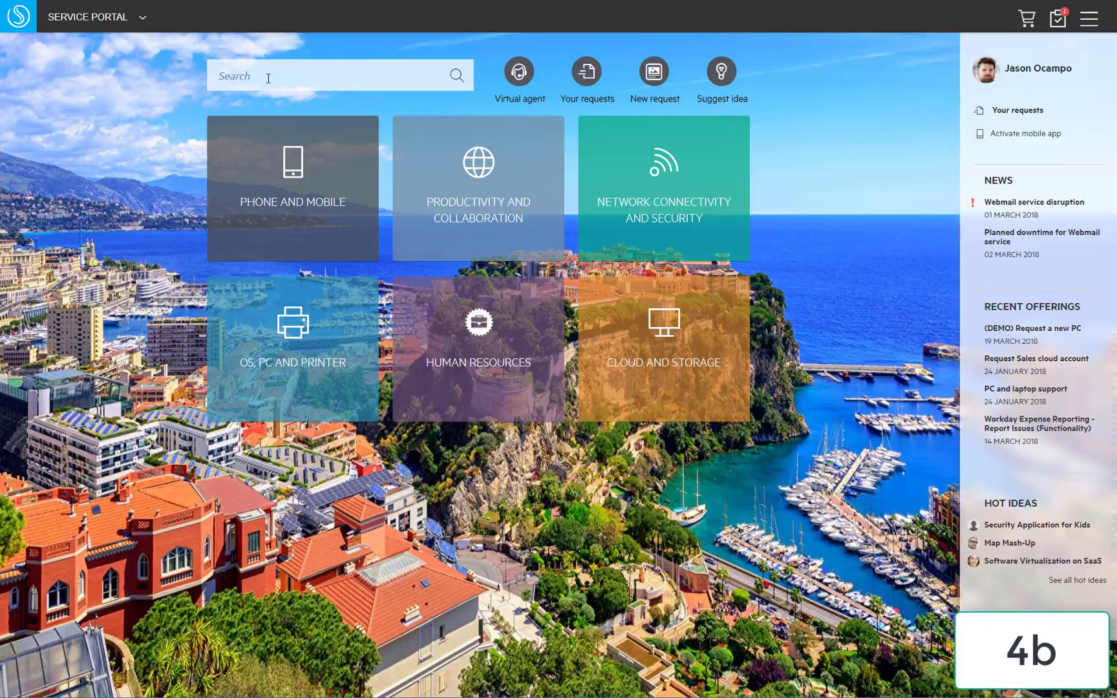
Step: Search the service portal for "sales cloud account"
{"action": "left_click", "coordinate": [268, 79]}
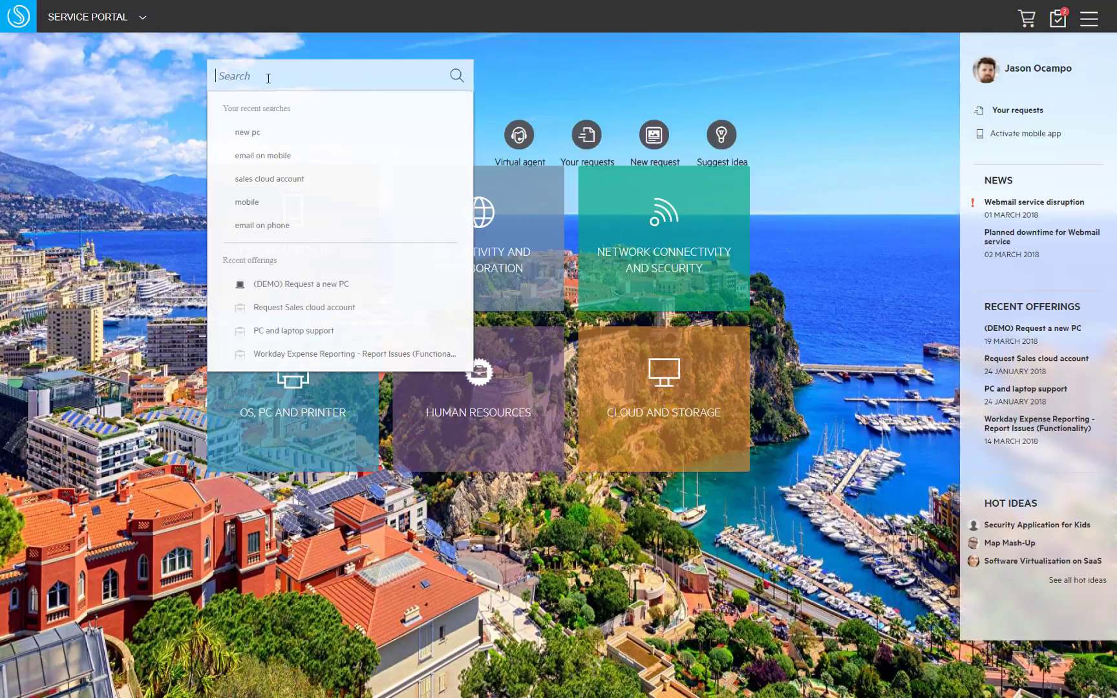
{"action": "type", "text": "sales clou"}
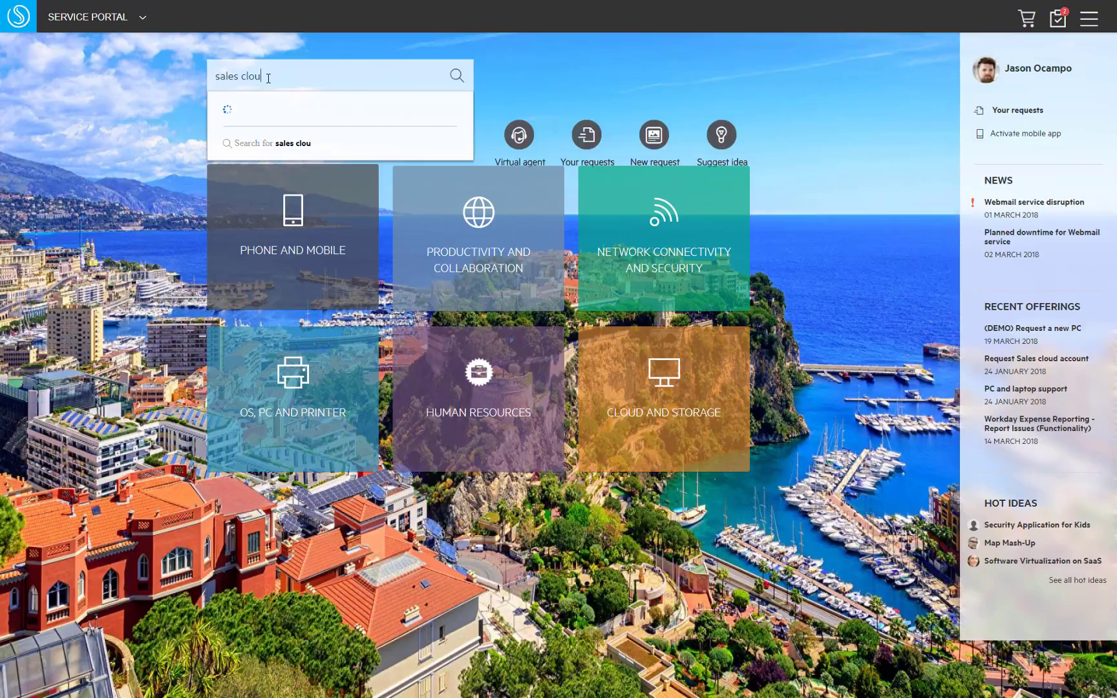
{"action": "type", "text": "d account"}
{"action": "key", "text": "Return"}
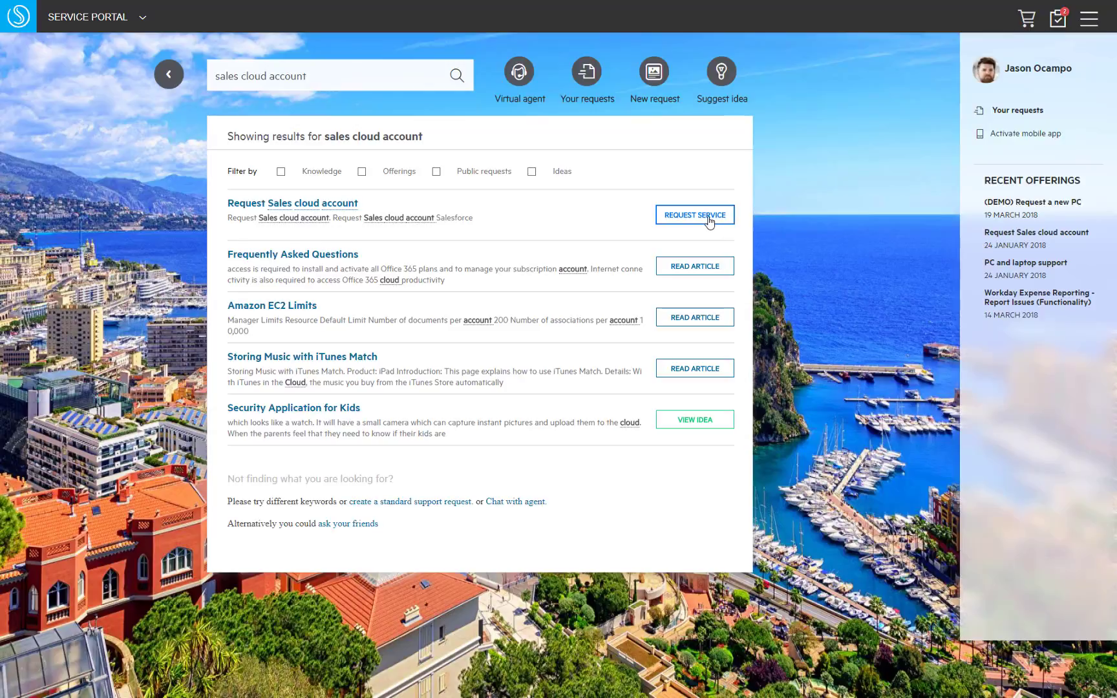
Step: Submit the Request Sales cloud account offering with its prefilled details and open the created request
{"action": "left_click", "coordinate": [709, 220]}
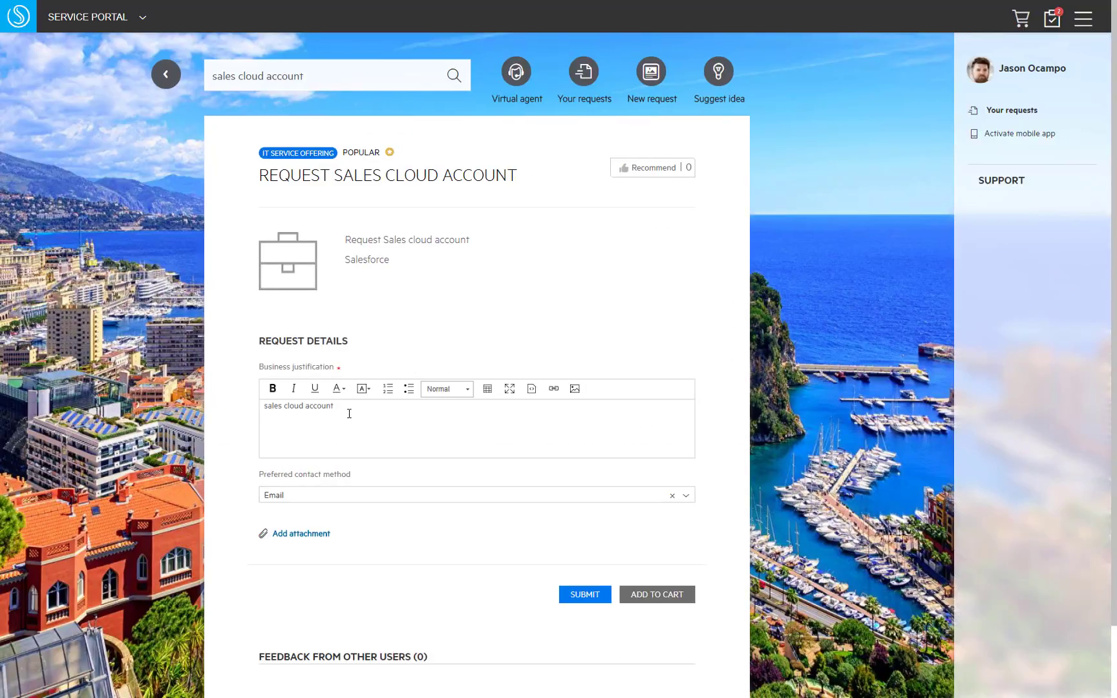
{"action": "left_click", "coordinate": [584, 595]}
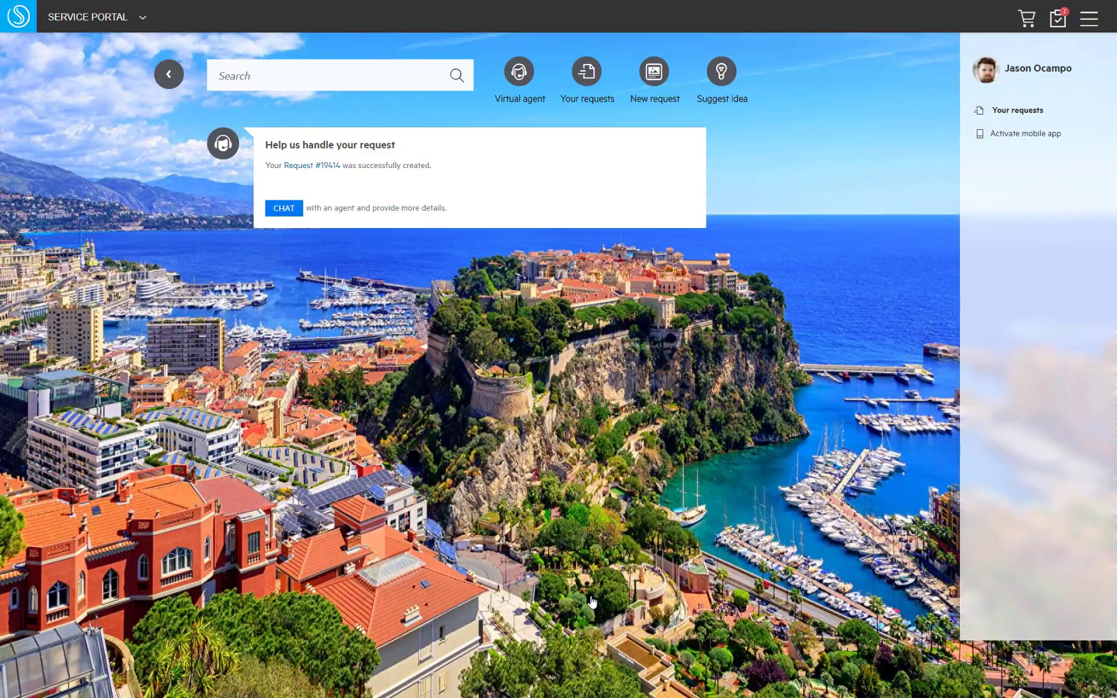
{"action": "left_click", "coordinate": [320, 167]}
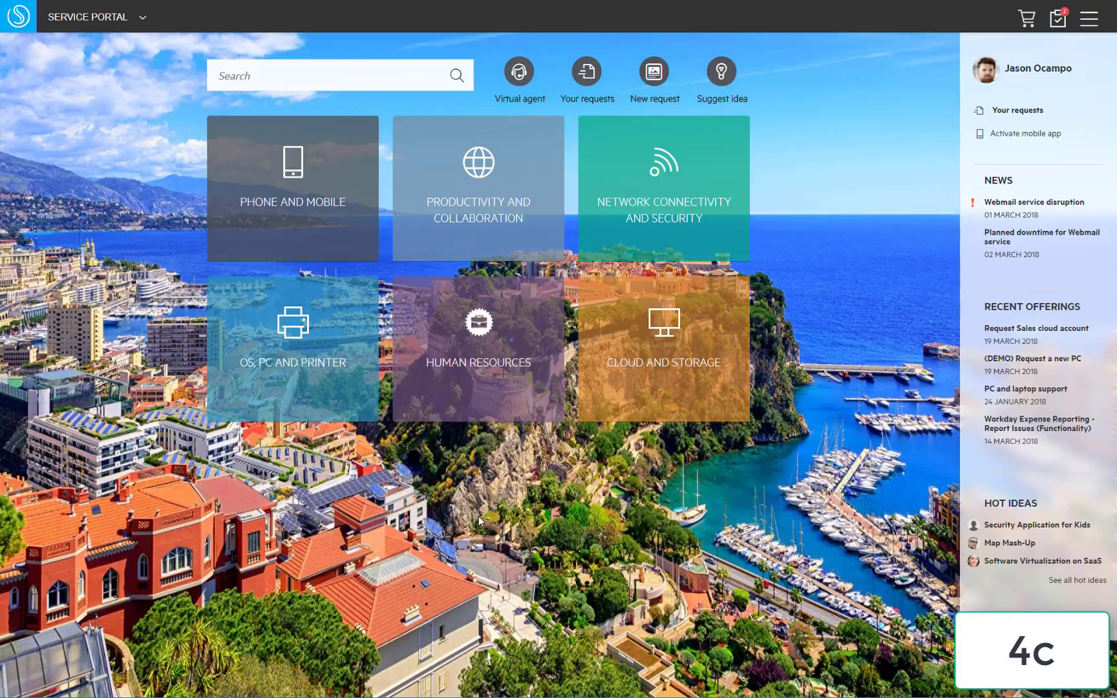
Step: Search the portal for "email on moble" and open the article "(DEMO) How to receive emails on my mobile device"
{"action": "left_click", "coordinate": [294, 77]}
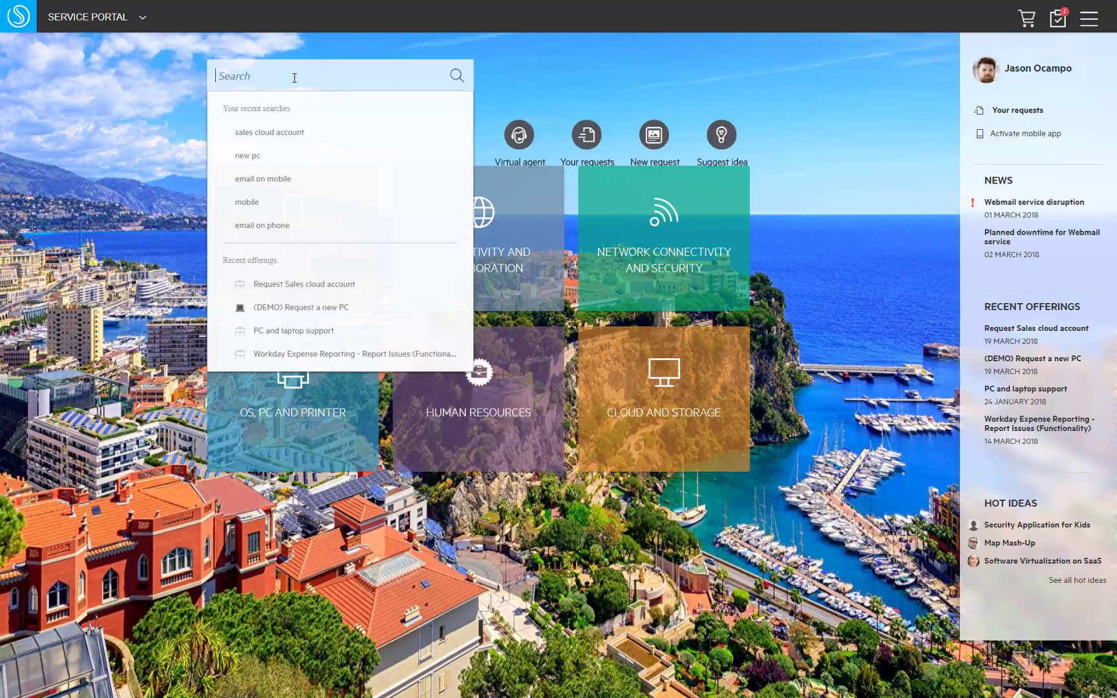
{"action": "type", "text": "email"}
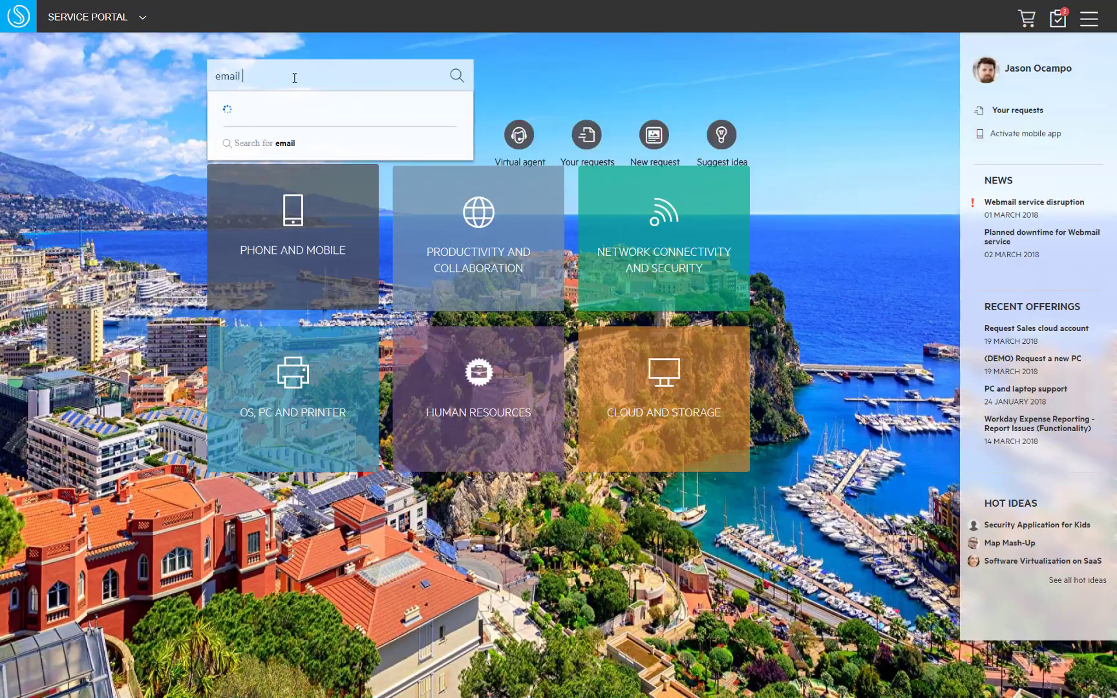
{"action": "type", "text": " on moble"}
{"action": "key", "text": "Return"}
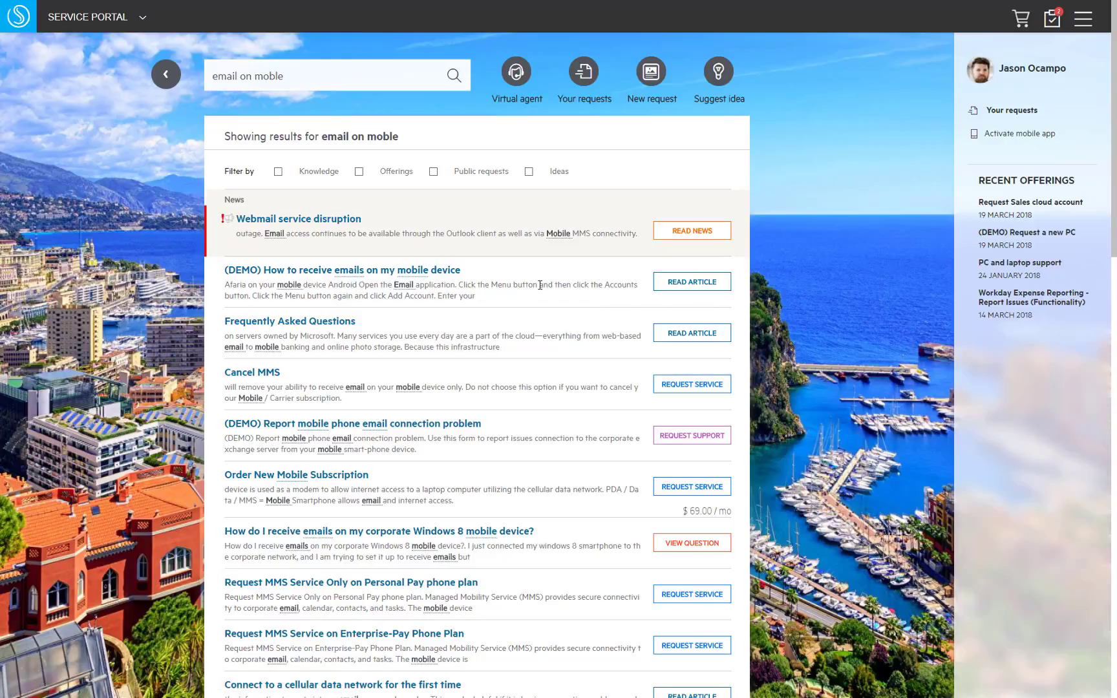
{"action": "left_click", "coordinate": [427, 270]}
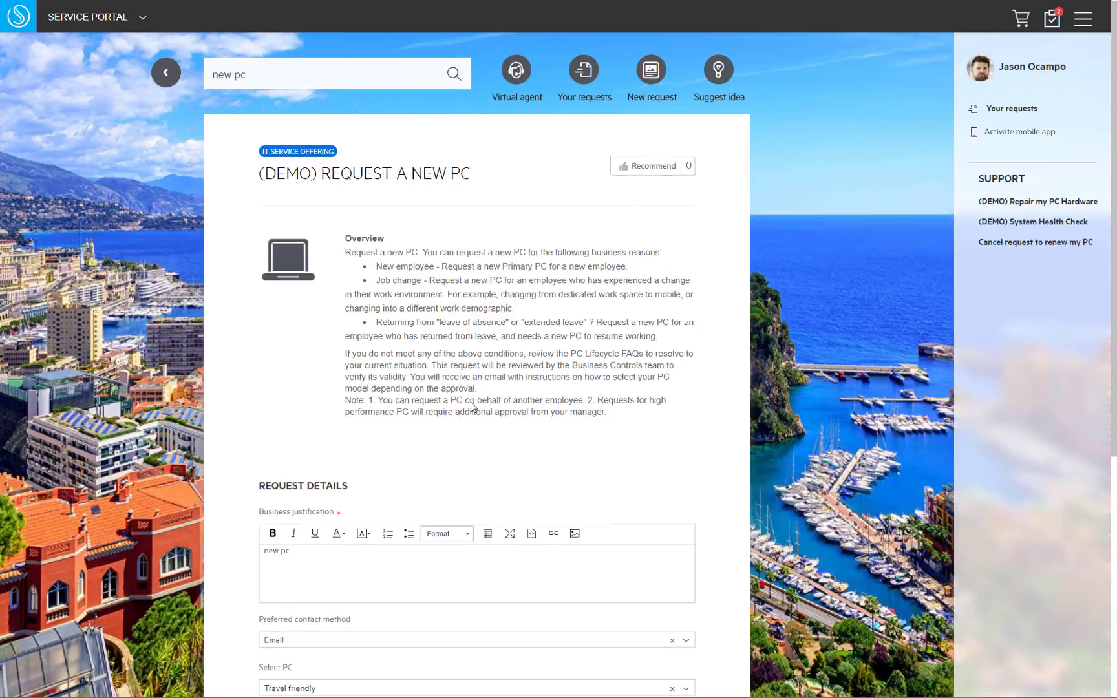
Step: Submit the "(DEMO) Request a new PC" offering with its prefilled request details
{"action": "scroll", "coordinate": [319, 402], "scroll_direction": "down", "scroll_amount": 5}
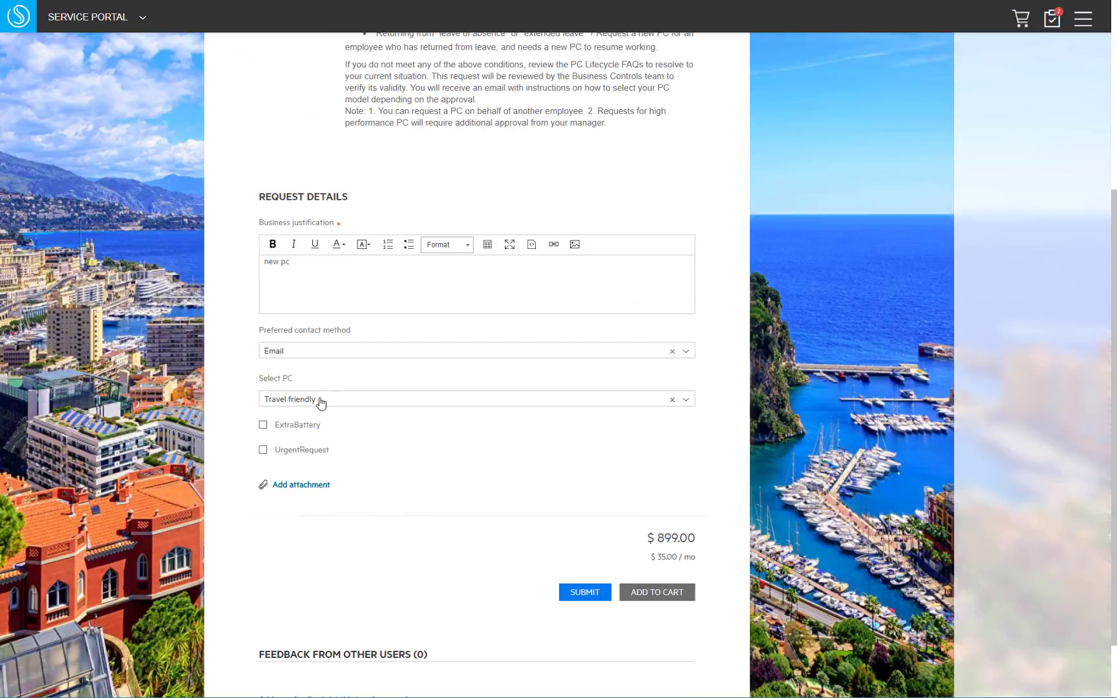
{"action": "left_click", "coordinate": [587, 596]}
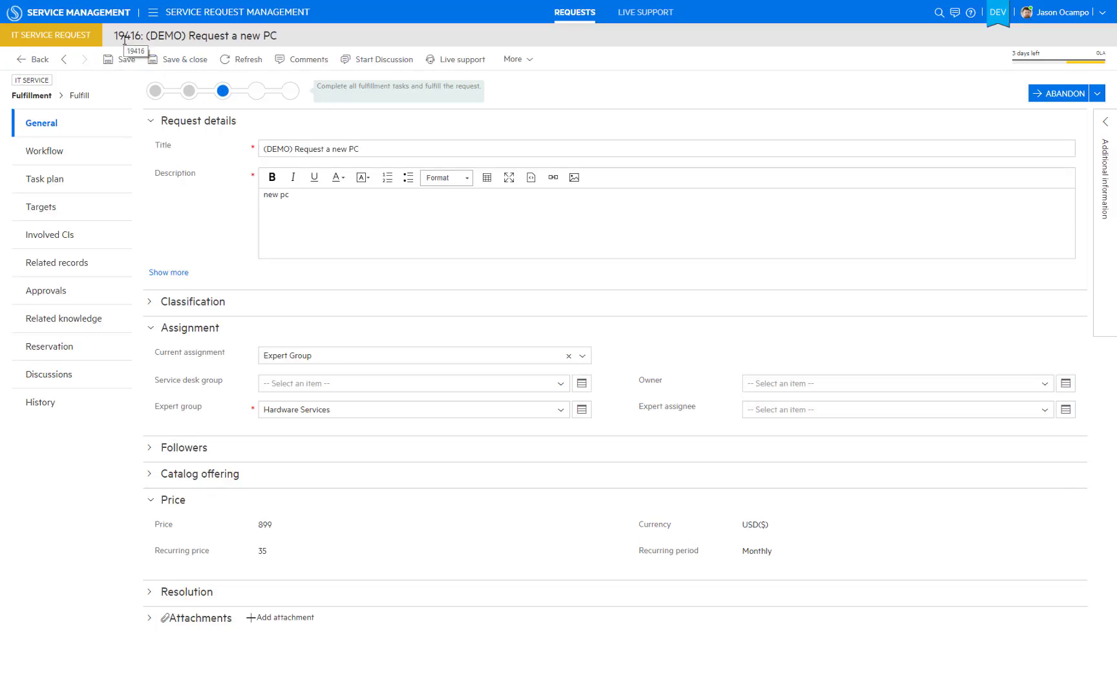
Step: Examine the new PC request's task plan, from the PC model decision through the reservation tasks
{"action": "left_click", "coordinate": [71, 185]}
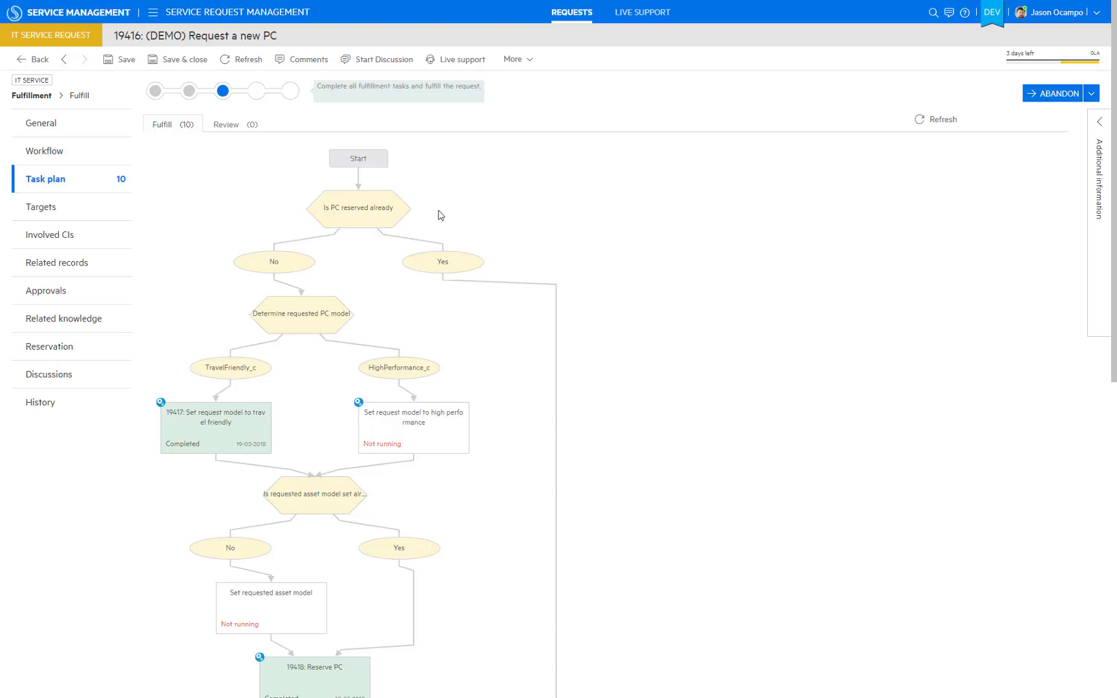
{"action": "scroll", "coordinate": [316, 412], "scroll_direction": "down", "scroll_amount": 2}
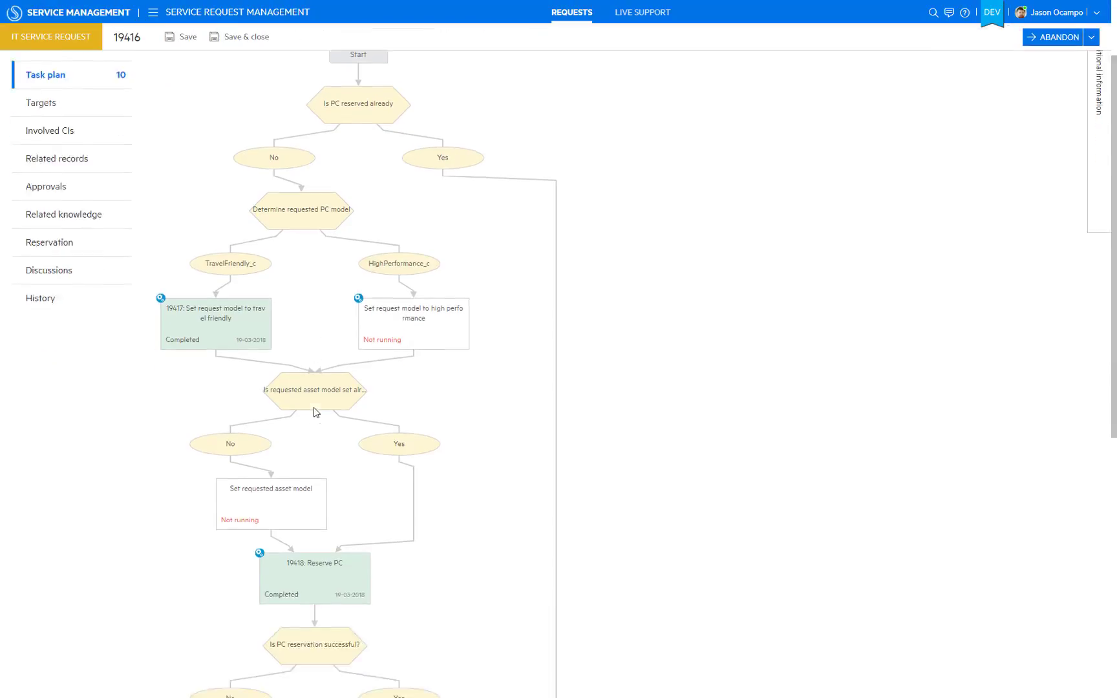
{"action": "scroll", "coordinate": [316, 412], "scroll_direction": "down", "scroll_amount": 1}
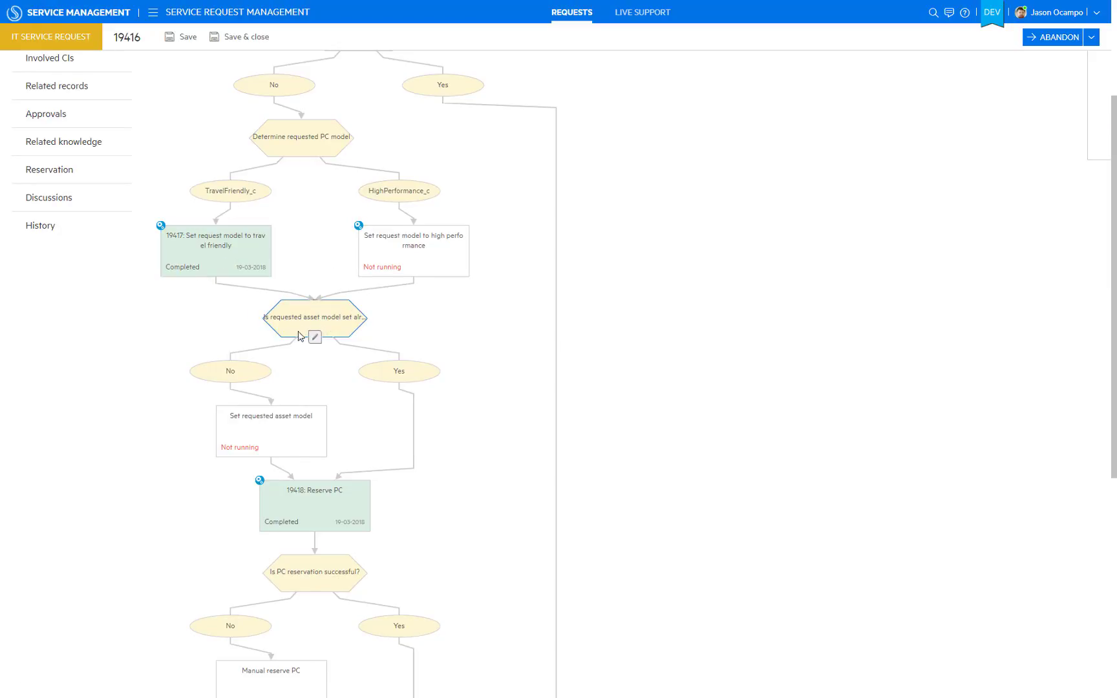
{"action": "scroll", "coordinate": [381, 520], "scroll_direction": "down", "scroll_amount": 3}
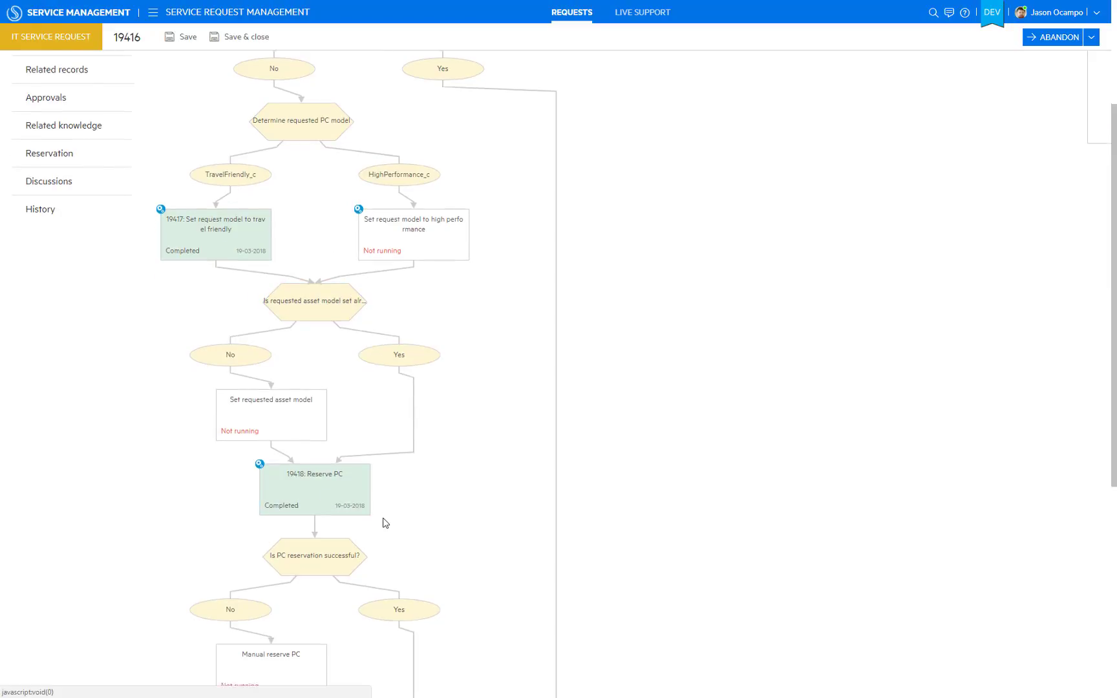
{"action": "scroll", "coordinate": [431, 533], "scroll_direction": "down", "scroll_amount": 3}
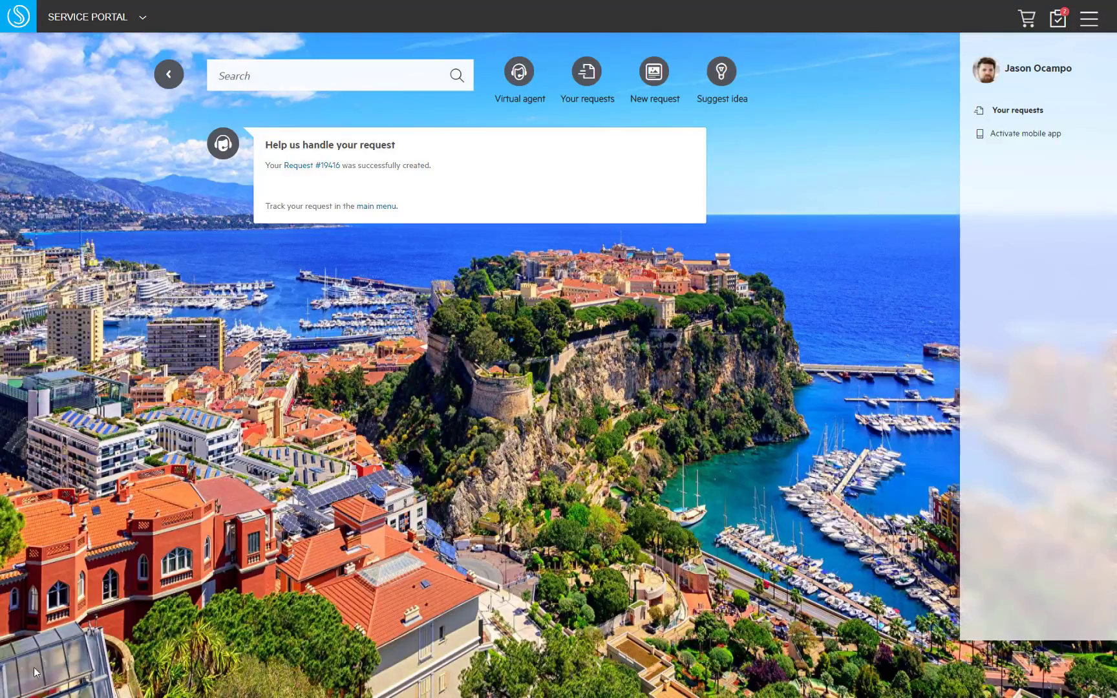
Step: Open the created PC request in the Service Portal to check its progress, and display the list of your requests
{"action": "left_click", "coordinate": [315, 169]}
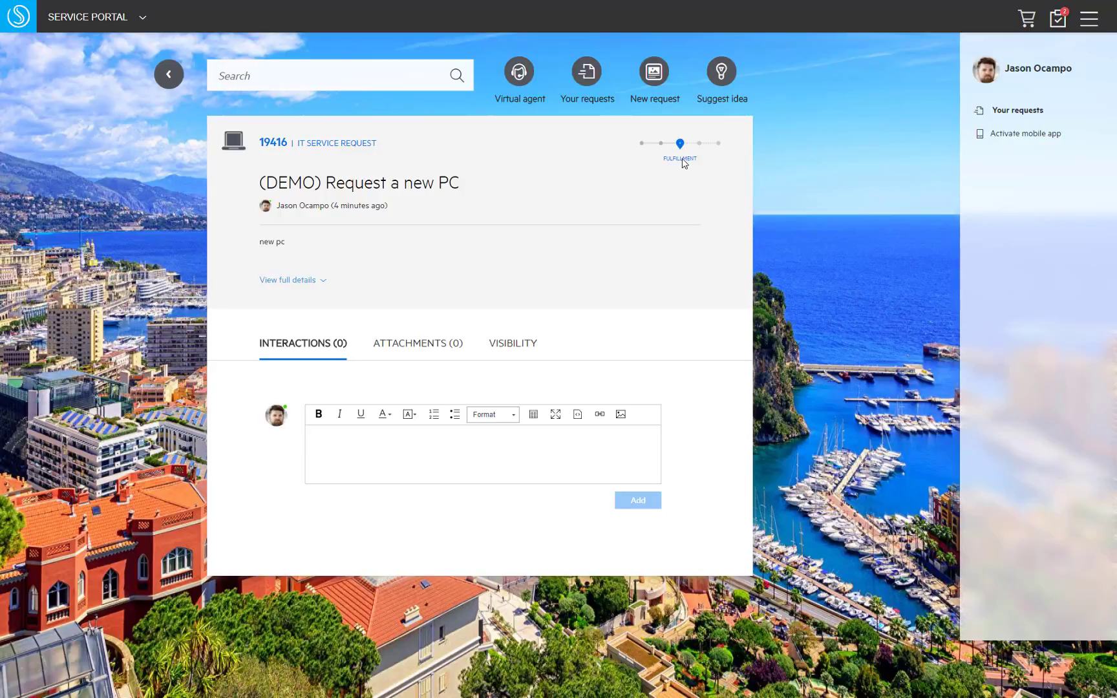
{"action": "left_click", "coordinate": [587, 72]}
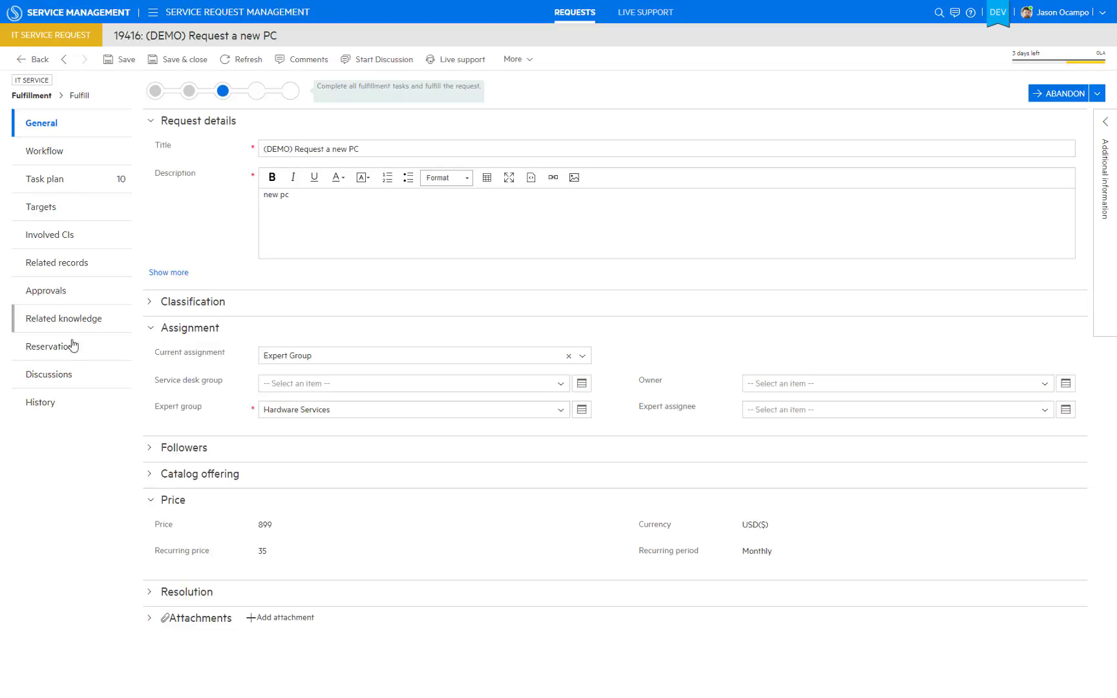
Step: Add a public status update to the PC request's discussions reading "Your PC has been reserved and will be delivered soon." and save the record
{"action": "left_click", "coordinate": [71, 374]}
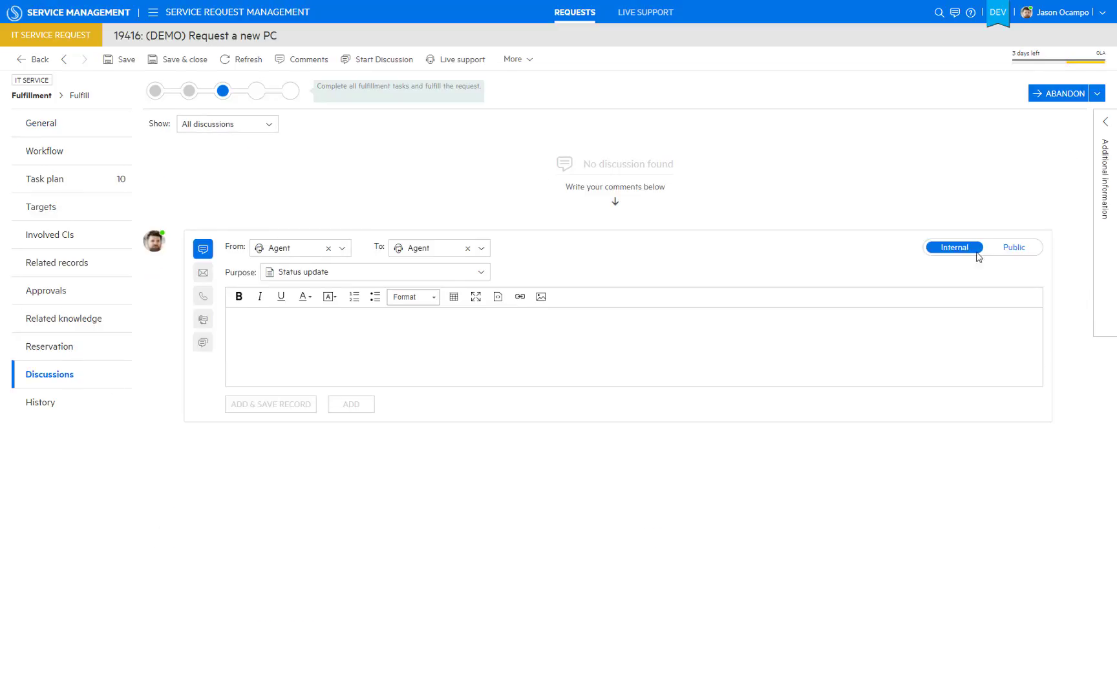
{"action": "left_click", "coordinate": [1025, 252]}
{"action": "left_click", "coordinate": [441, 346]}
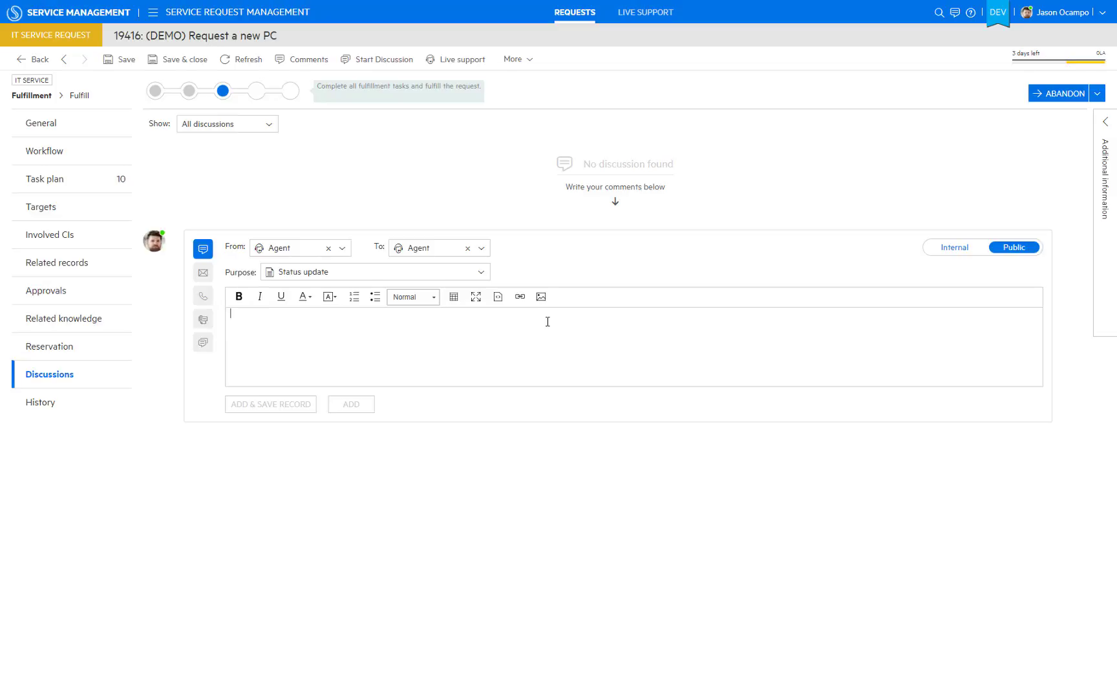
{"action": "type", "text": "Your PC "}
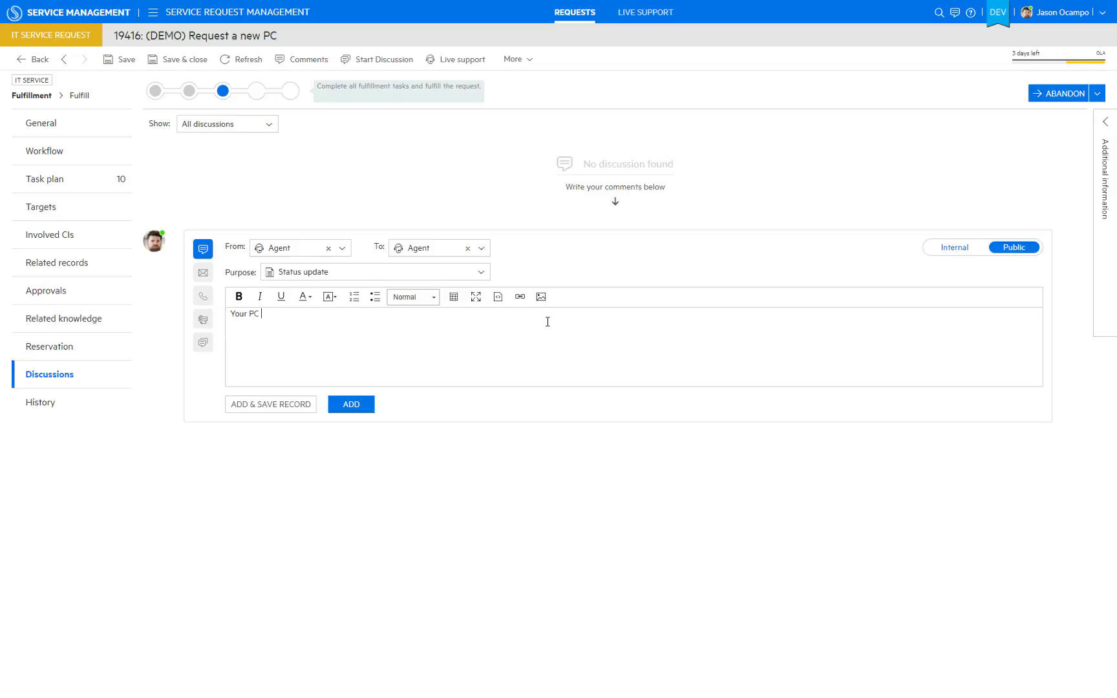
{"action": "type", "text": "has been reserved and will be delivered soo"}
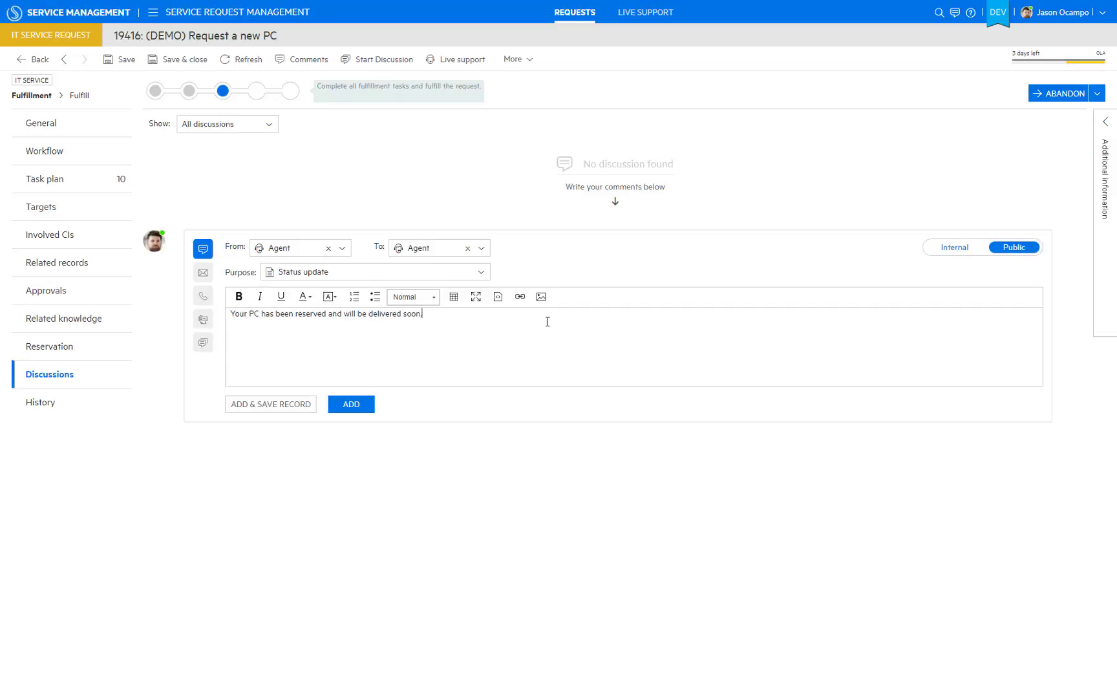
{"action": "type", "text": "n."}
{"action": "left_click", "coordinate": [300, 405]}
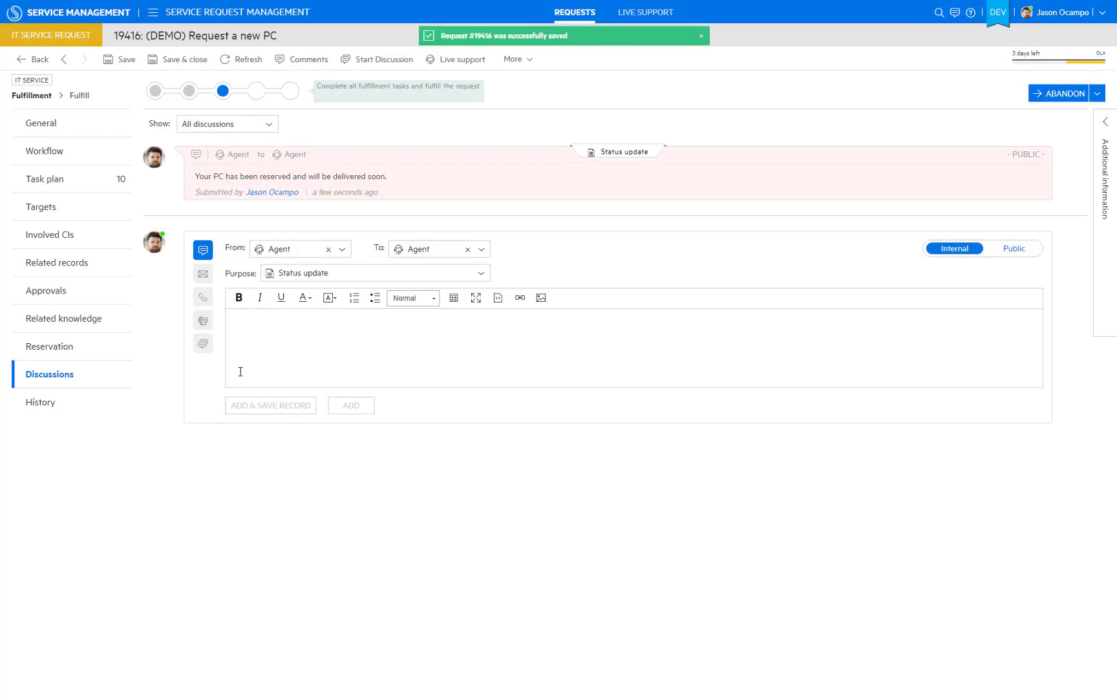
Step: Switch to the Service Portal and open "(DEMO) Request a new PC" from the open requests to view its interactions
{"action": "key", "text": "alt+Tab"}
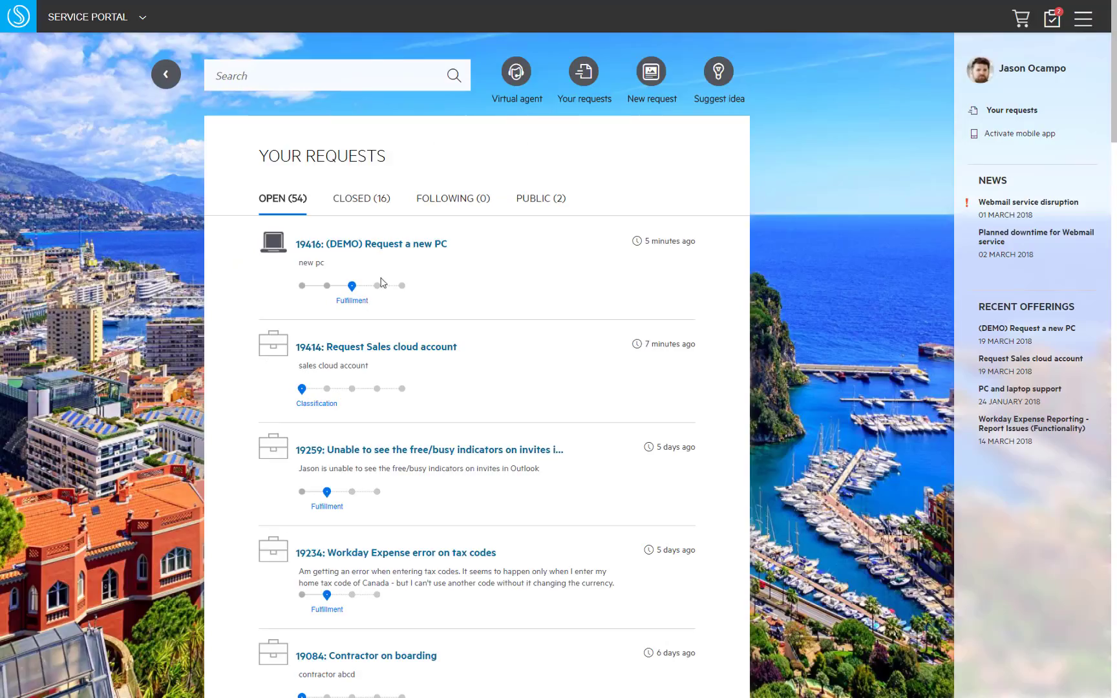
{"action": "left_click", "coordinate": [394, 246]}
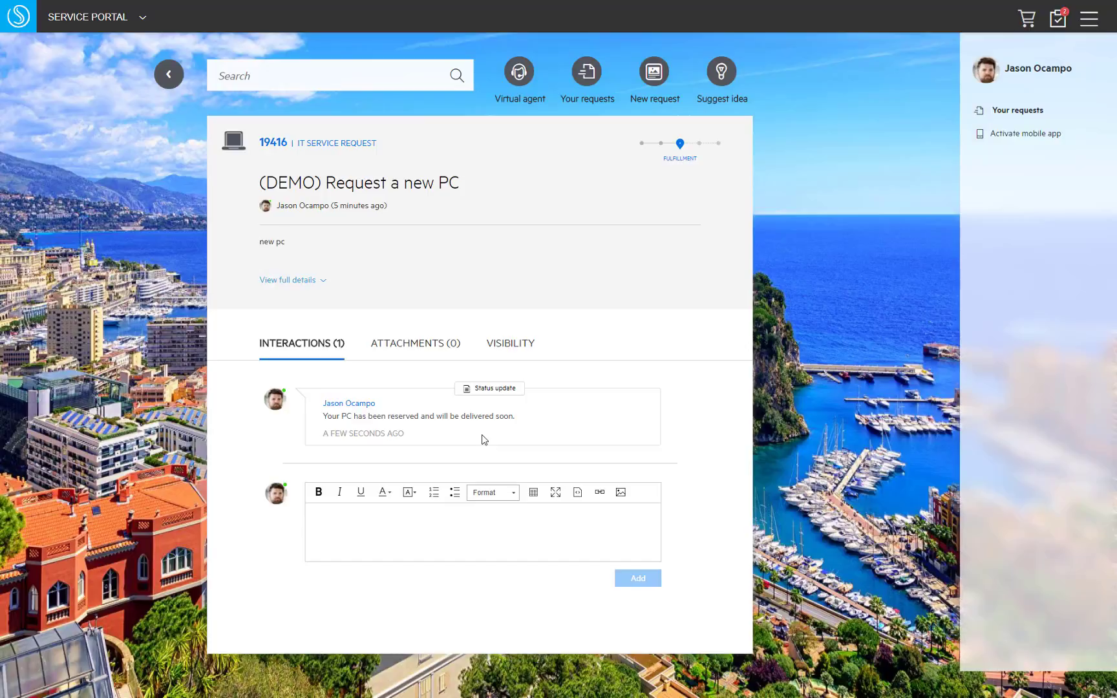
Step: Switch to the PC request's task plan in Service Management, review its tasks, and refresh the record to check its current phase
{"action": "key", "text": "ctrl+Tab"}
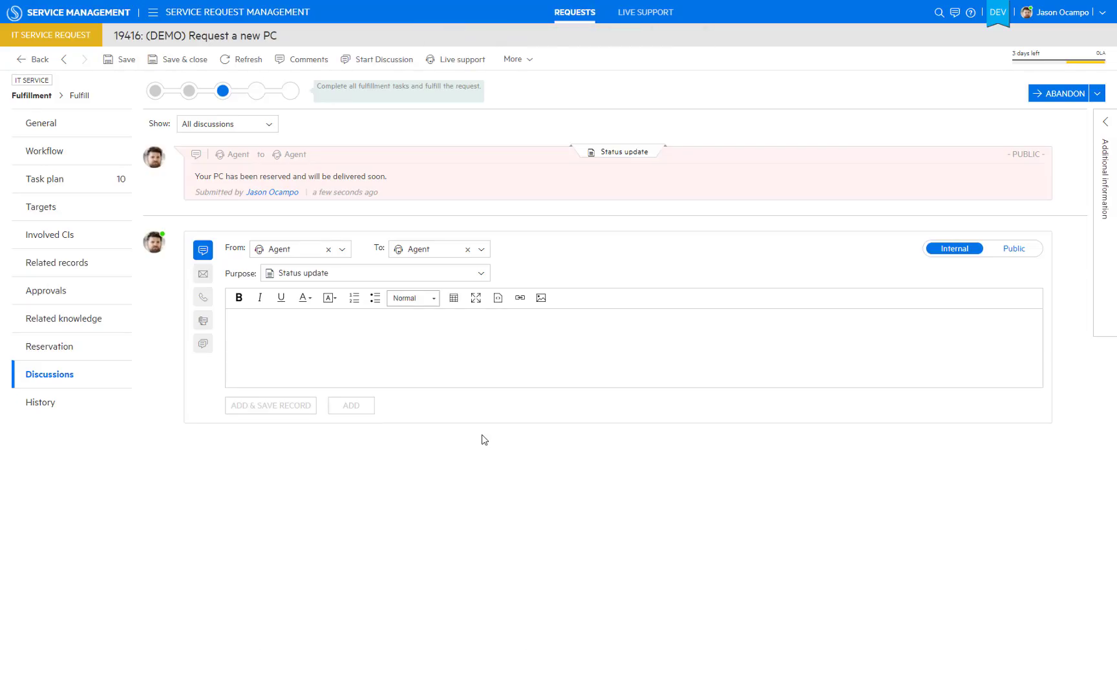
{"action": "key", "text": "ctrl+Tab"}
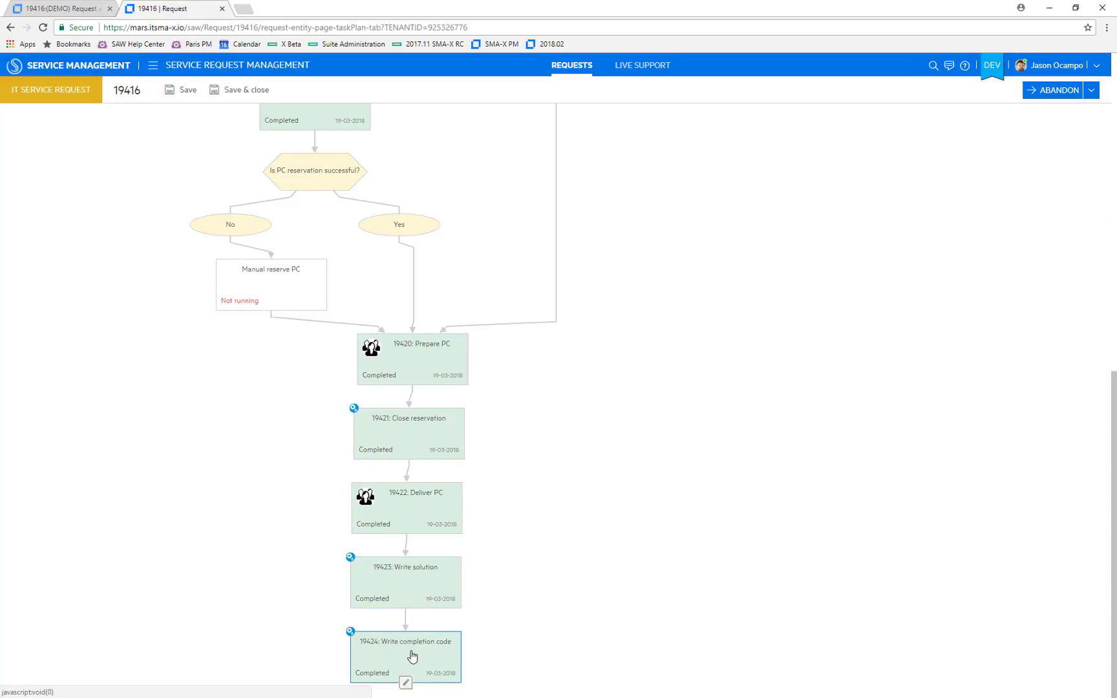
{"action": "scroll", "coordinate": [577, 520], "scroll_direction": "up", "scroll_amount": 10}
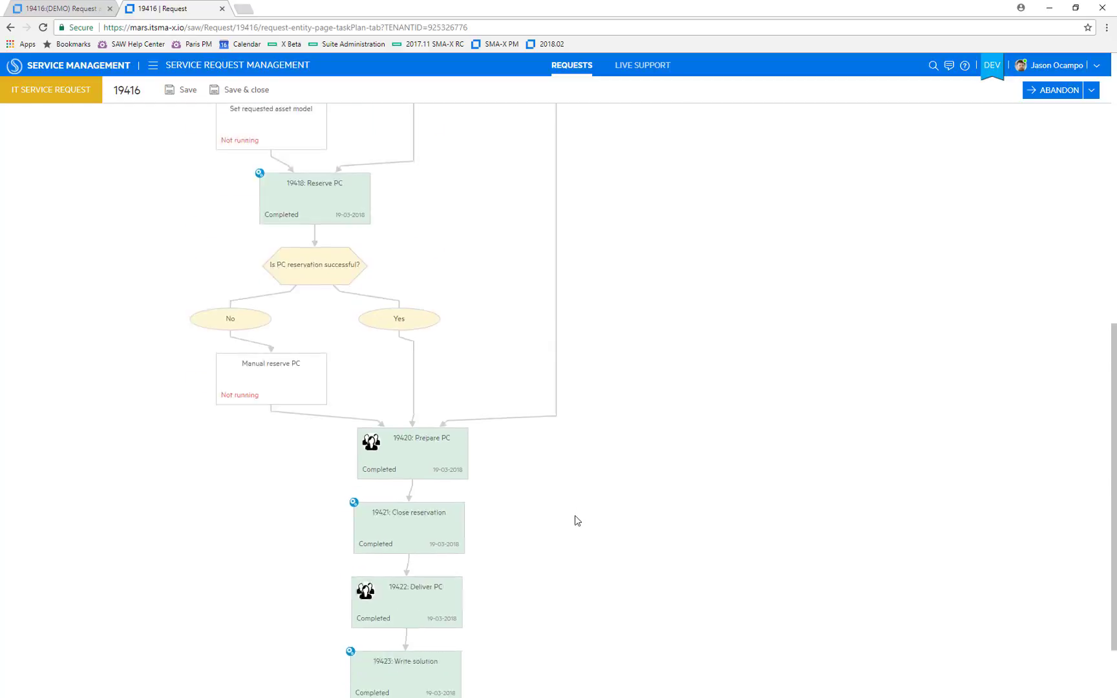
{"action": "scroll", "coordinate": [575, 521], "scroll_direction": "up", "scroll_amount": 2}
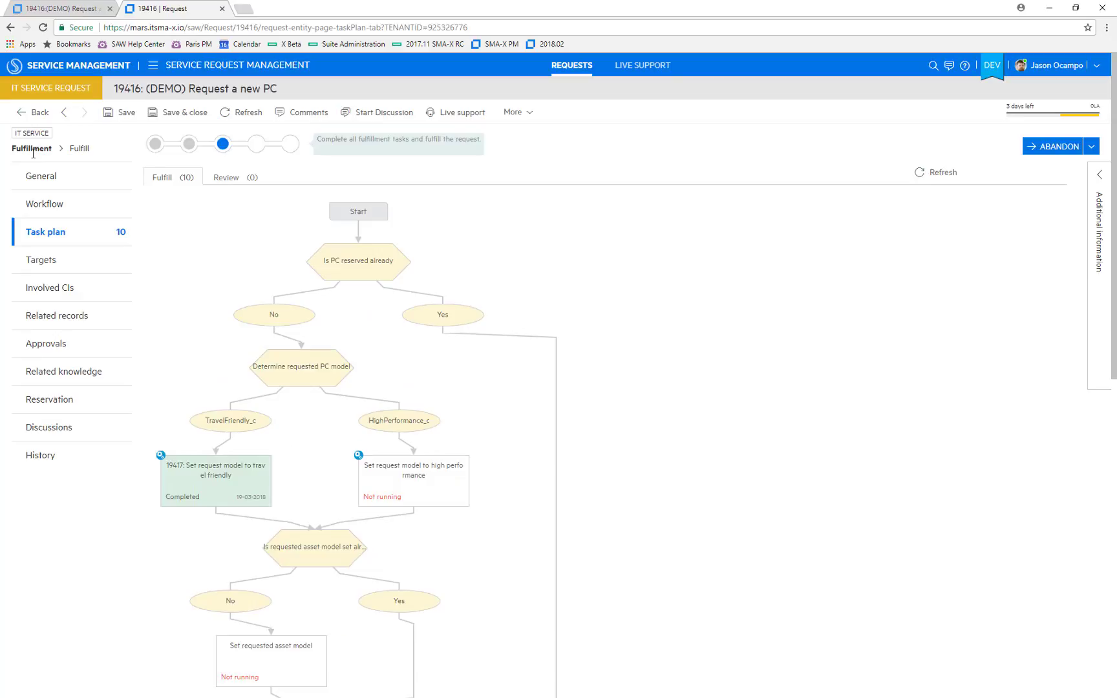
{"action": "left_click", "coordinate": [238, 115]}
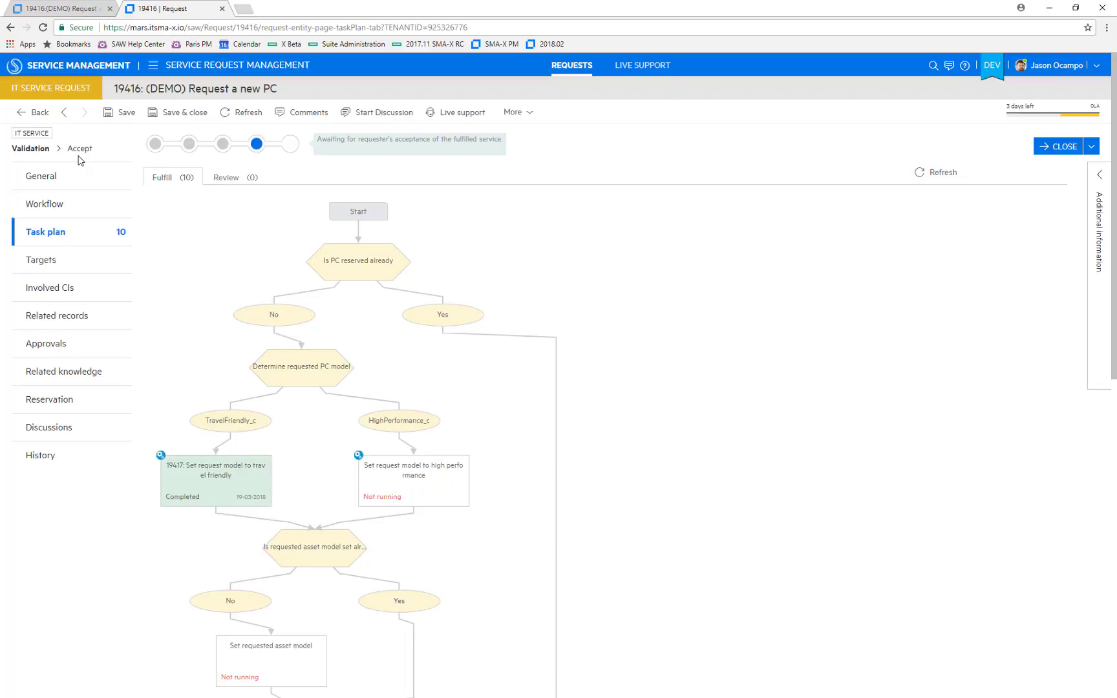
Step: Switch to the Service Portal in full screen, reopen "(DEMO) Request a new PC" from your requests, and accept the provided solution
{"action": "key", "text": "F11"}
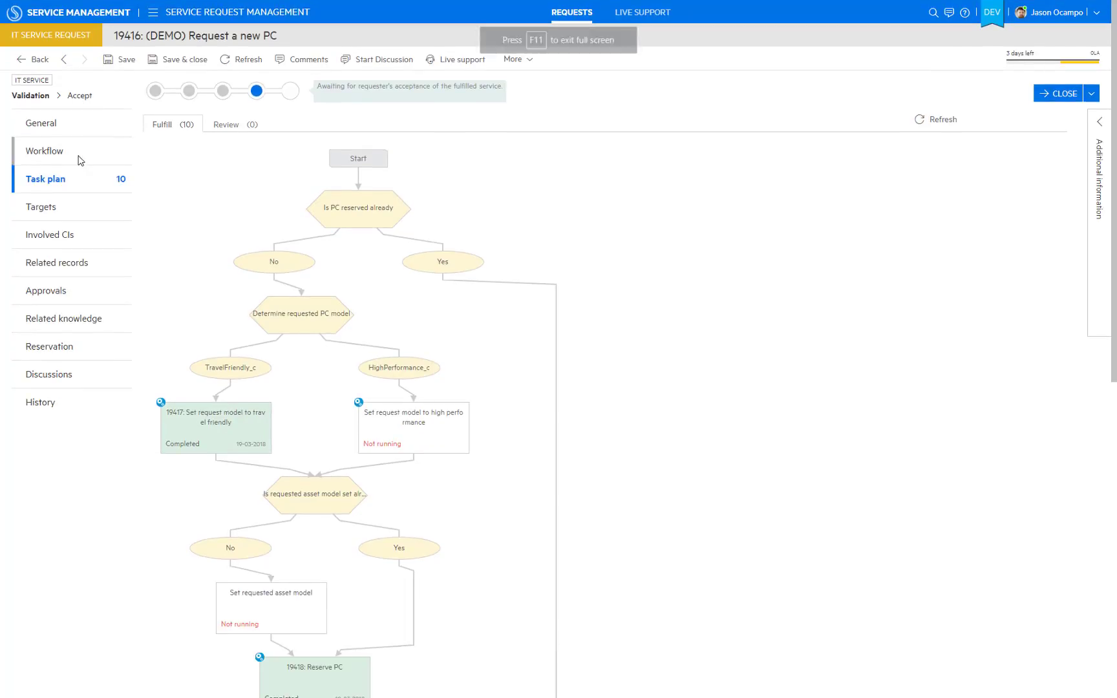
{"action": "key", "text": "ctrl+Tab"}
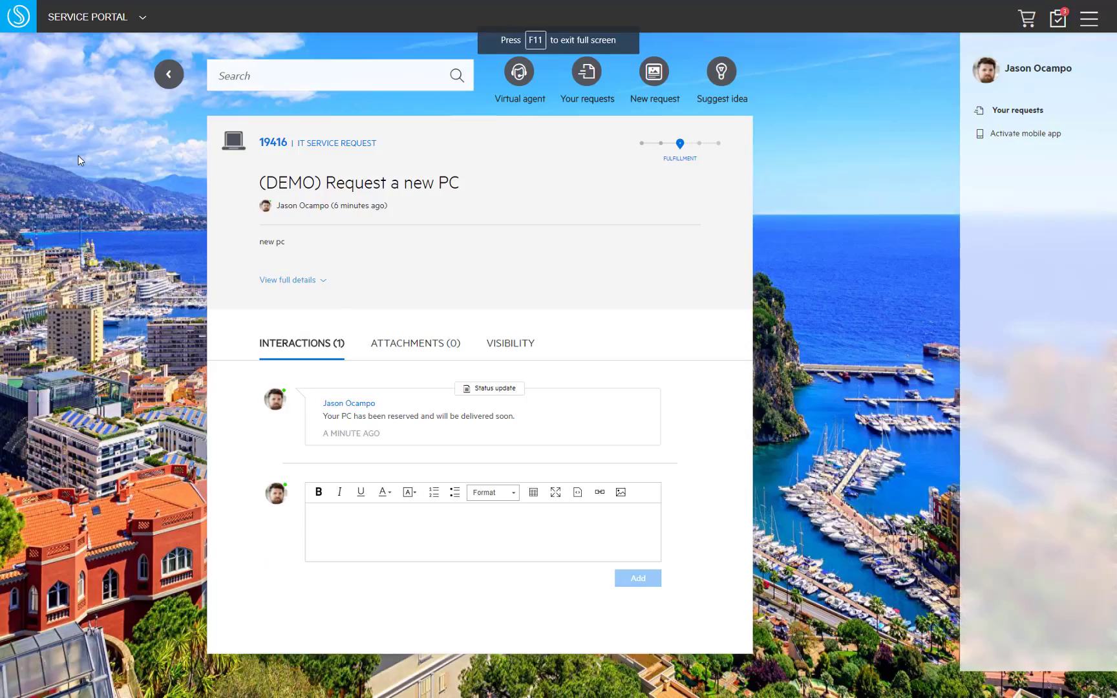
{"action": "left_click", "coordinate": [587, 72]}
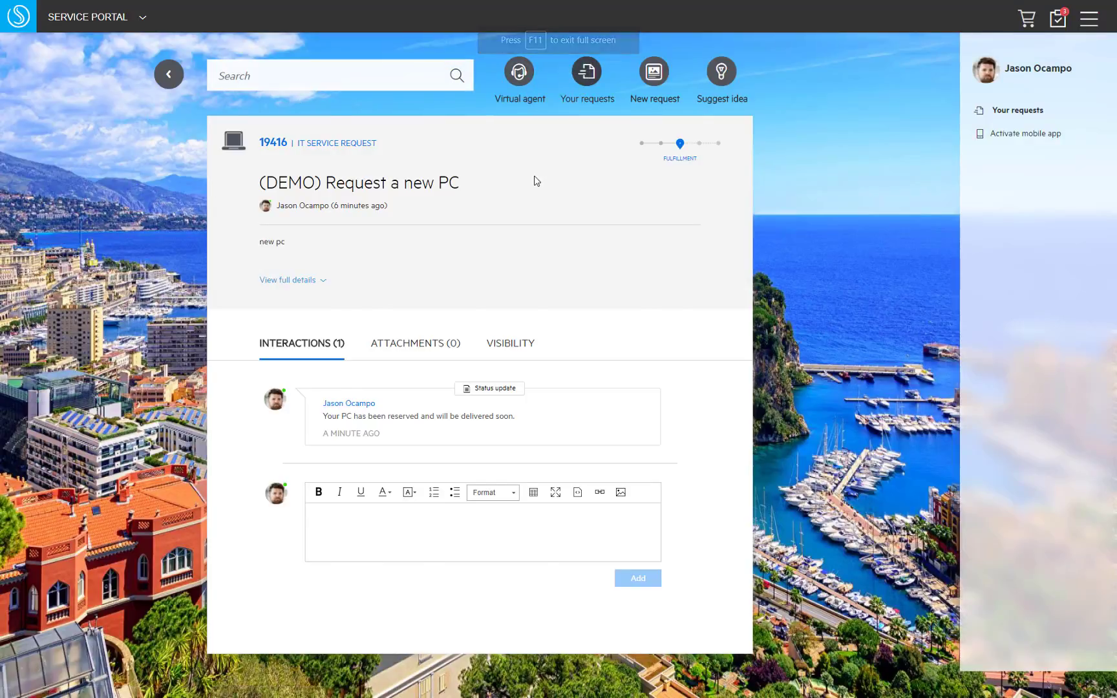
{"action": "left_click", "coordinate": [568, 286]}
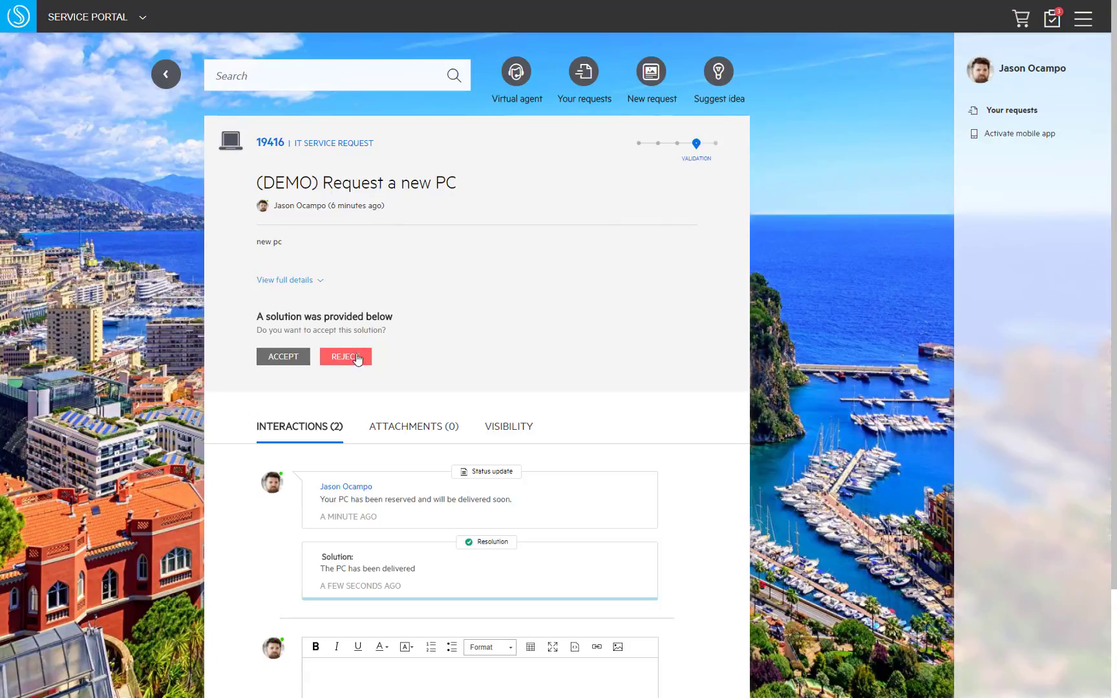
{"action": "left_click", "coordinate": [283, 357]}
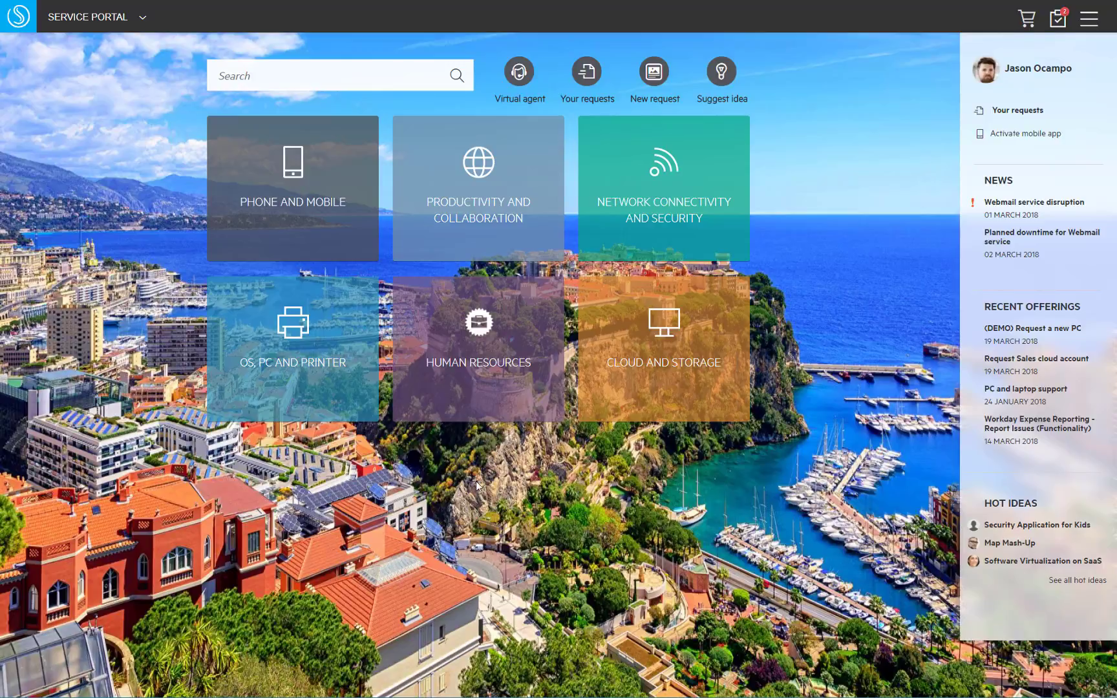
Step: Ask the virtual agent for help by posting the problem description "email on mobile"
{"action": "left_click", "coordinate": [519, 73]}
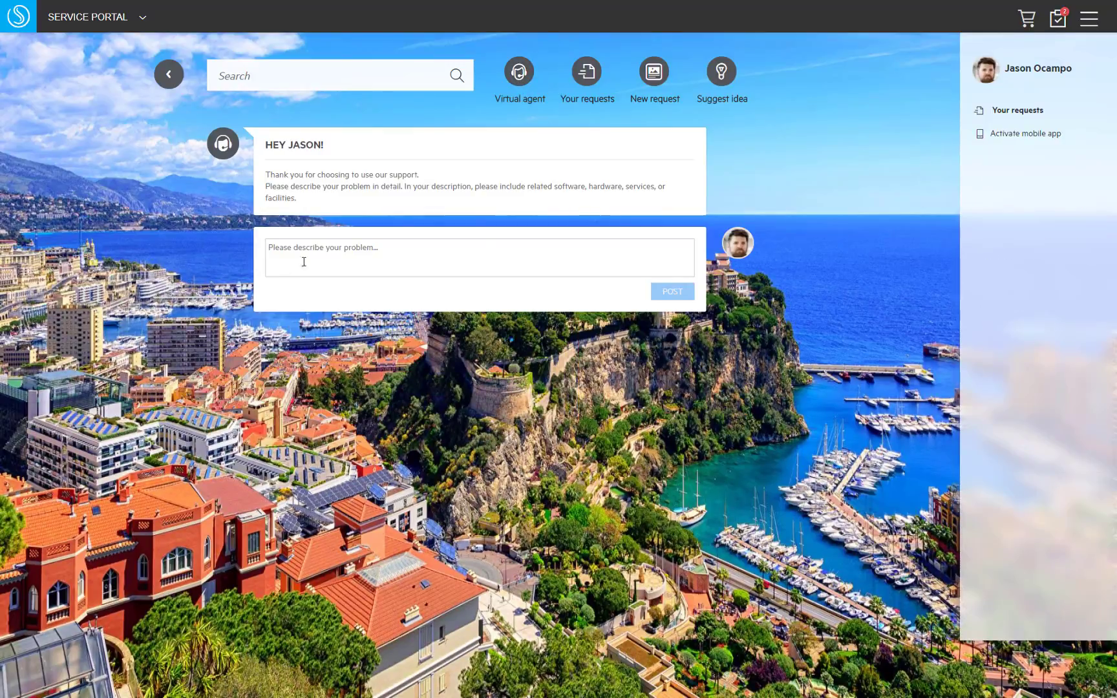
{"action": "left_click", "coordinate": [399, 249]}
{"action": "type", "text": "email "}
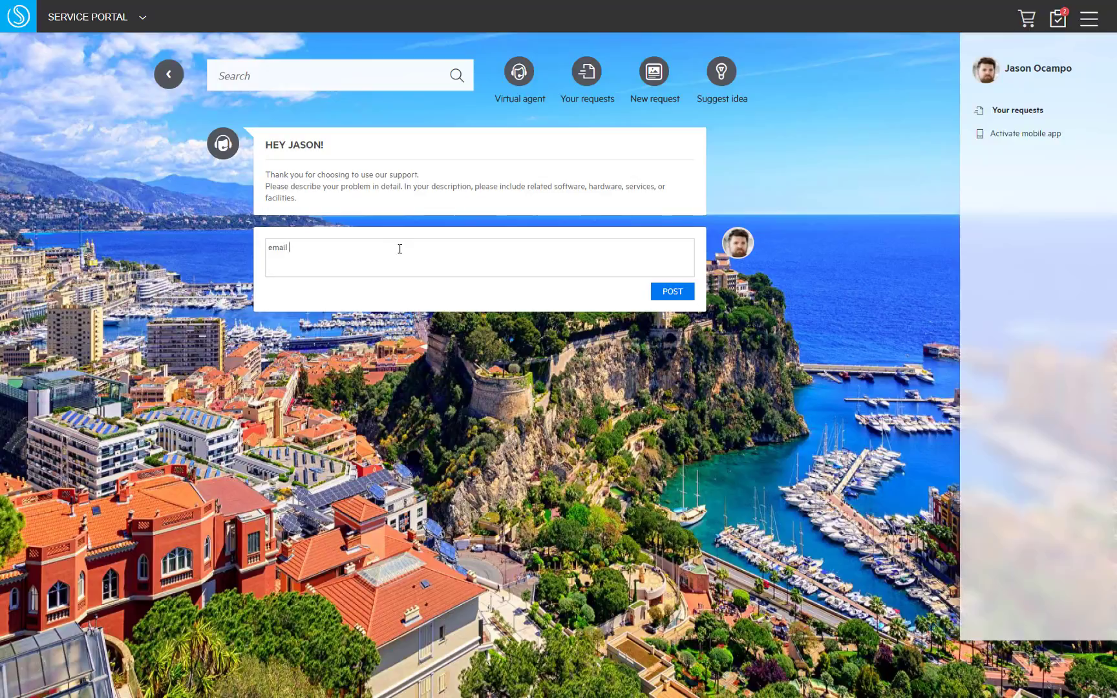
{"action": "type", "text": "op"}
{"action": "type", "text": "n mobi"}
{"action": "type", "text": "le"}
{"action": "key", "text": "Return"}
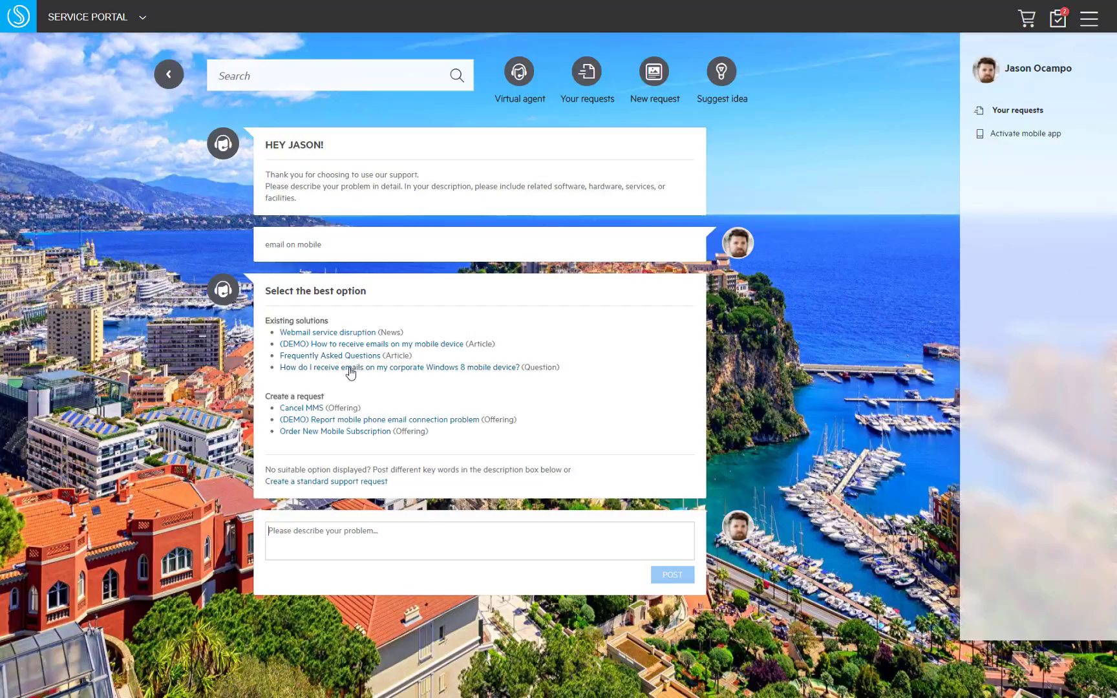
Step: Open the suggested article "(DEMO) How to receive emails on my mobile device", expand its full content, and read through it
{"action": "left_click", "coordinate": [405, 345]}
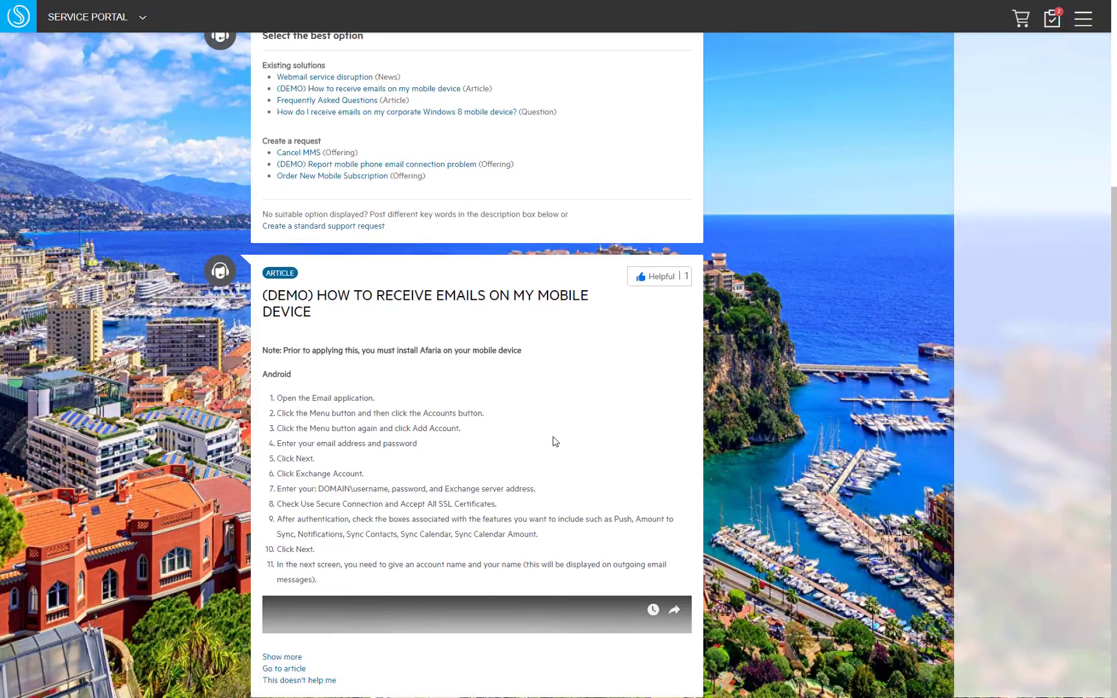
{"action": "left_click", "coordinate": [292, 657]}
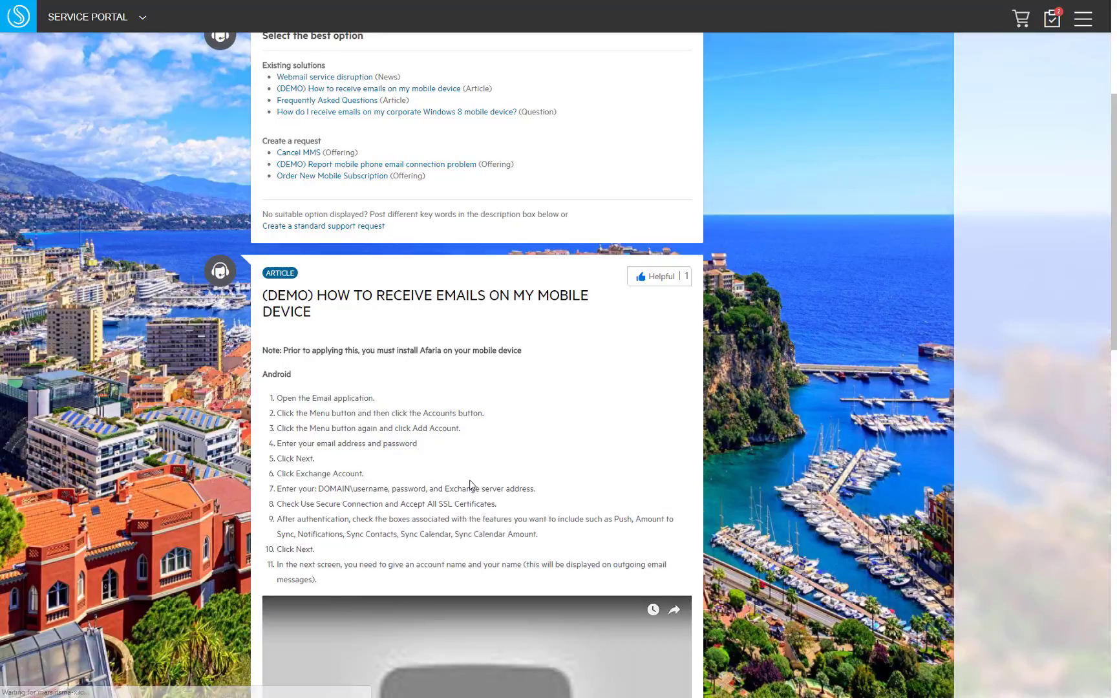
{"action": "scroll", "coordinate": [474, 484], "scroll_direction": "down", "scroll_amount": 14}
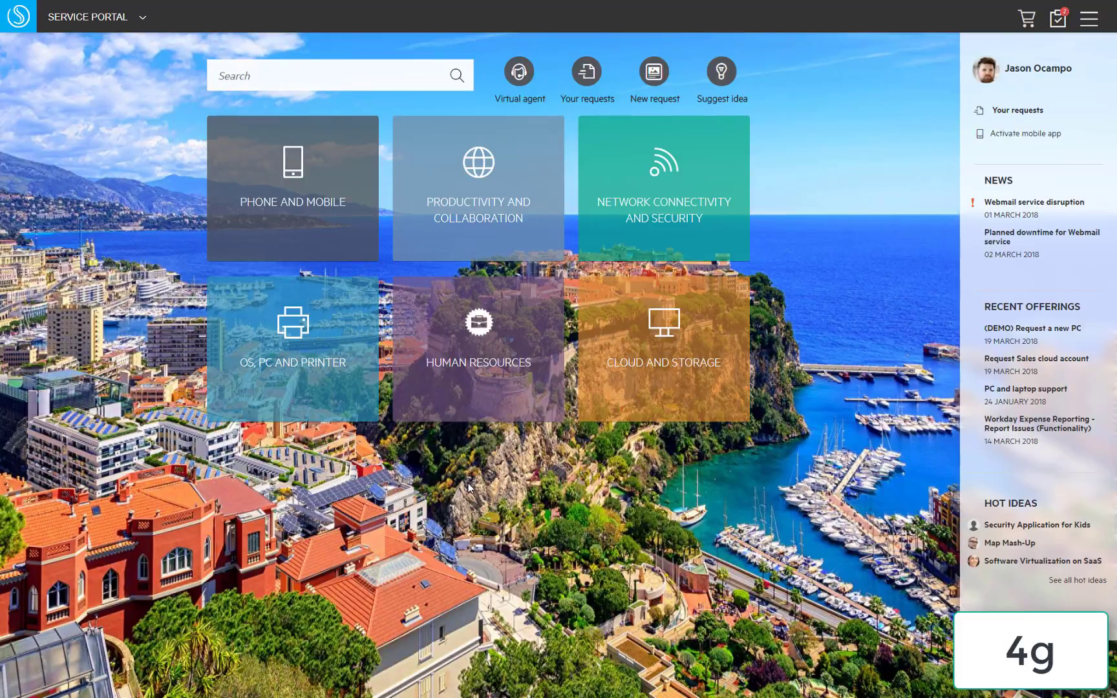
Step: Start a new virtual agent conversation and post "new pc" as the problem description
{"action": "left_click", "coordinate": [522, 74]}
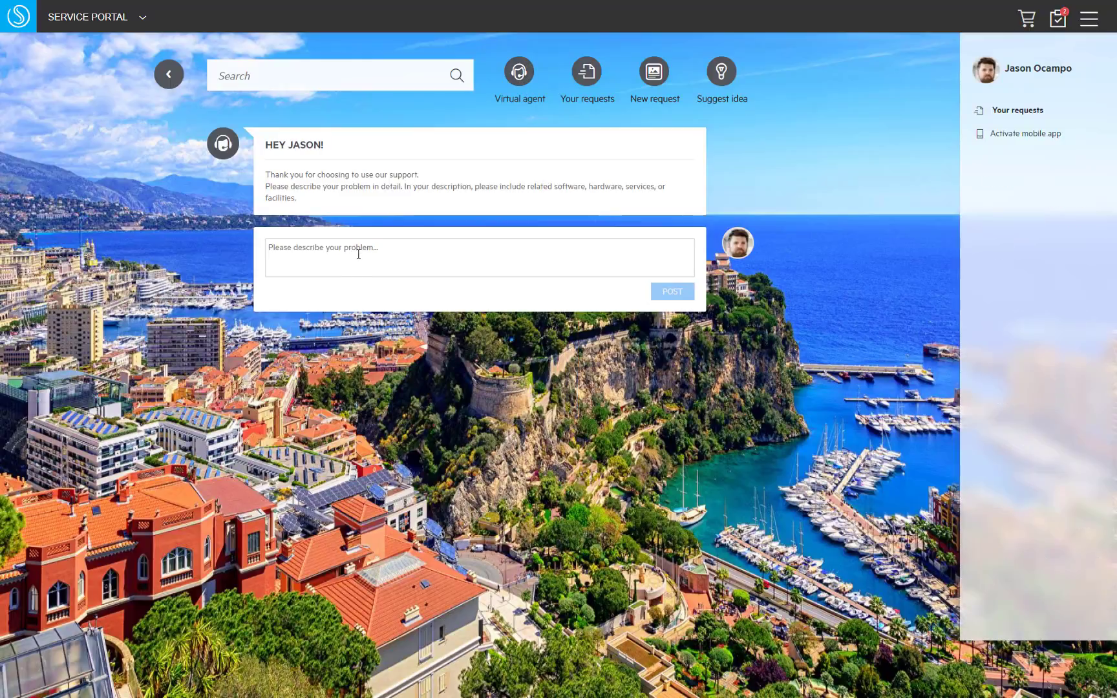
{"action": "type", "text": "new "}
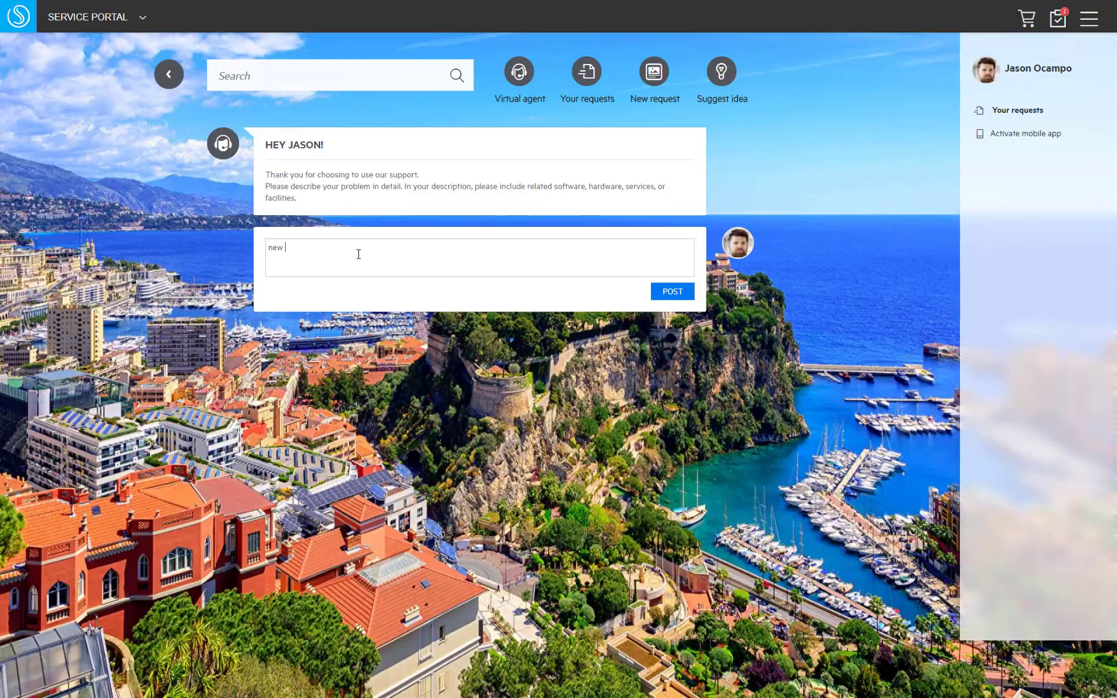
{"action": "type", "text": "pc"}
{"action": "key", "text": "Return"}
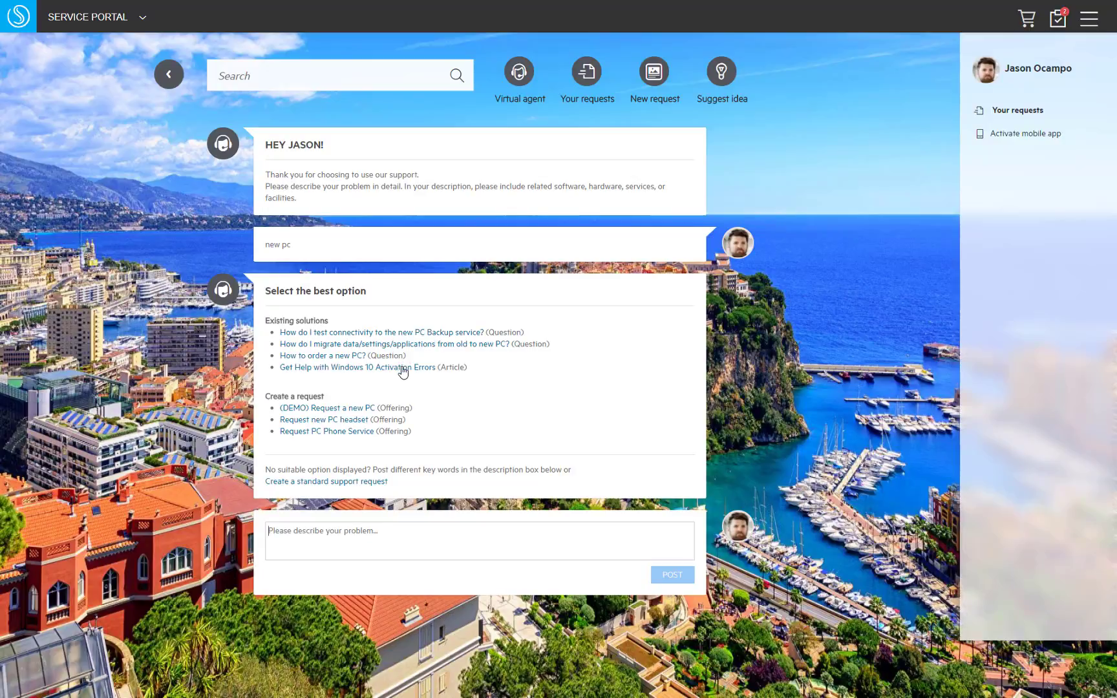
Step: Choose the suggested "(DEMO) Request a new PC" offering and select the Travel friendly PC in its request form
{"action": "left_click", "coordinate": [354, 413]}
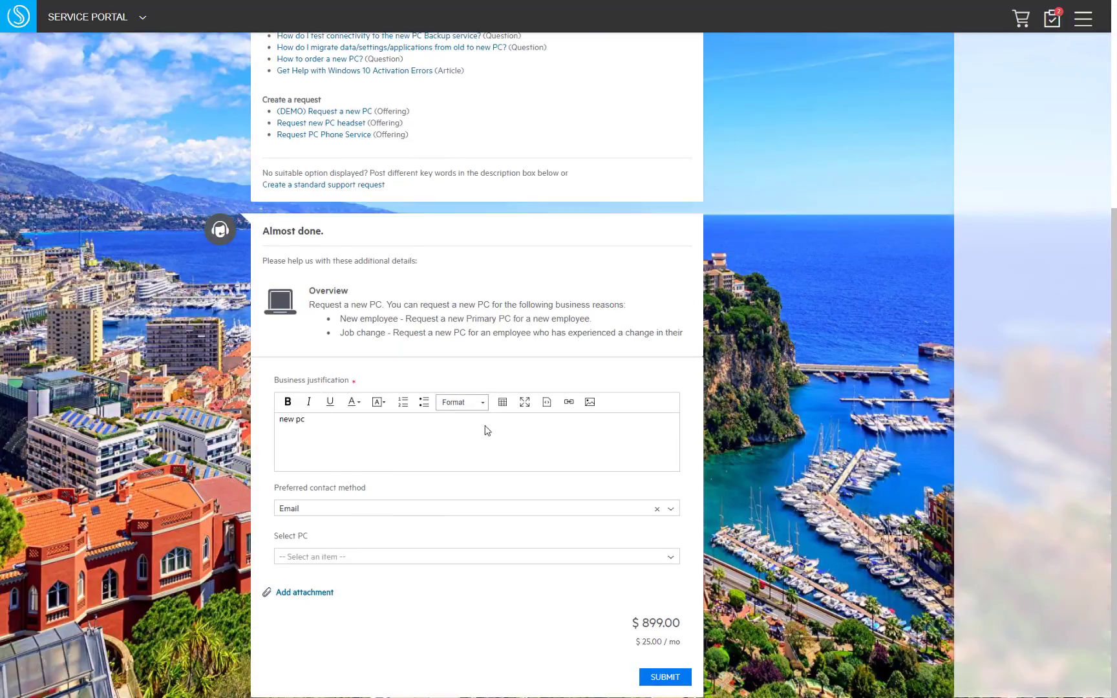
{"action": "left_click", "coordinate": [360, 557]}
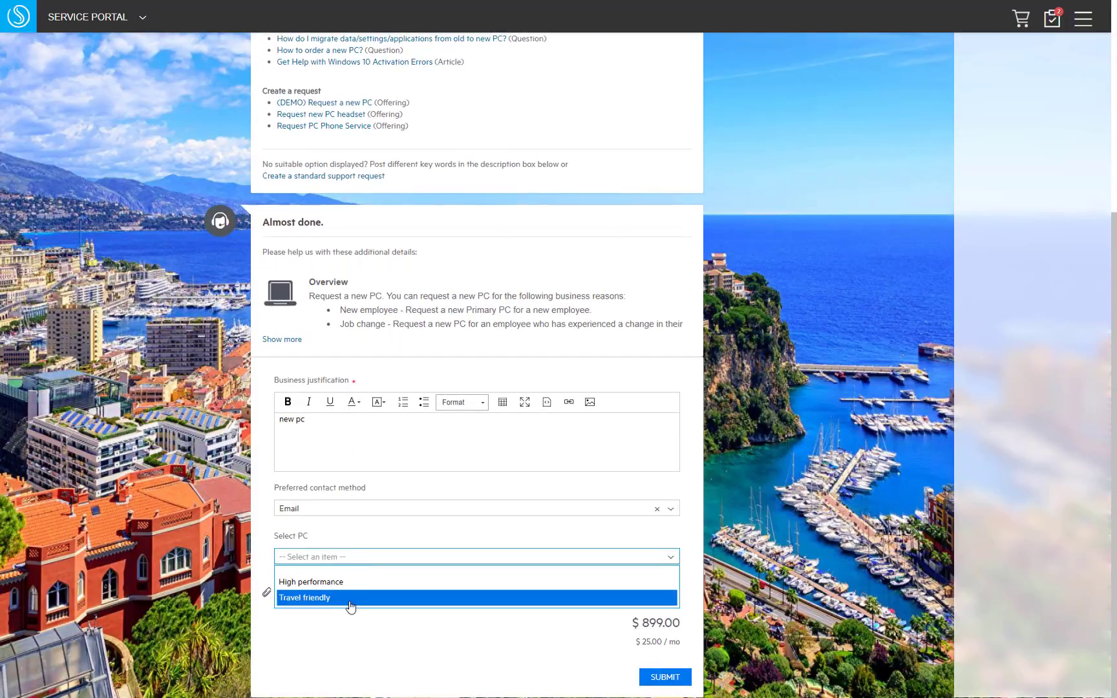
{"action": "left_click", "coordinate": [350, 598]}
{"action": "scroll", "coordinate": [485, 627], "scroll_direction": "down", "scroll_amount": 1}
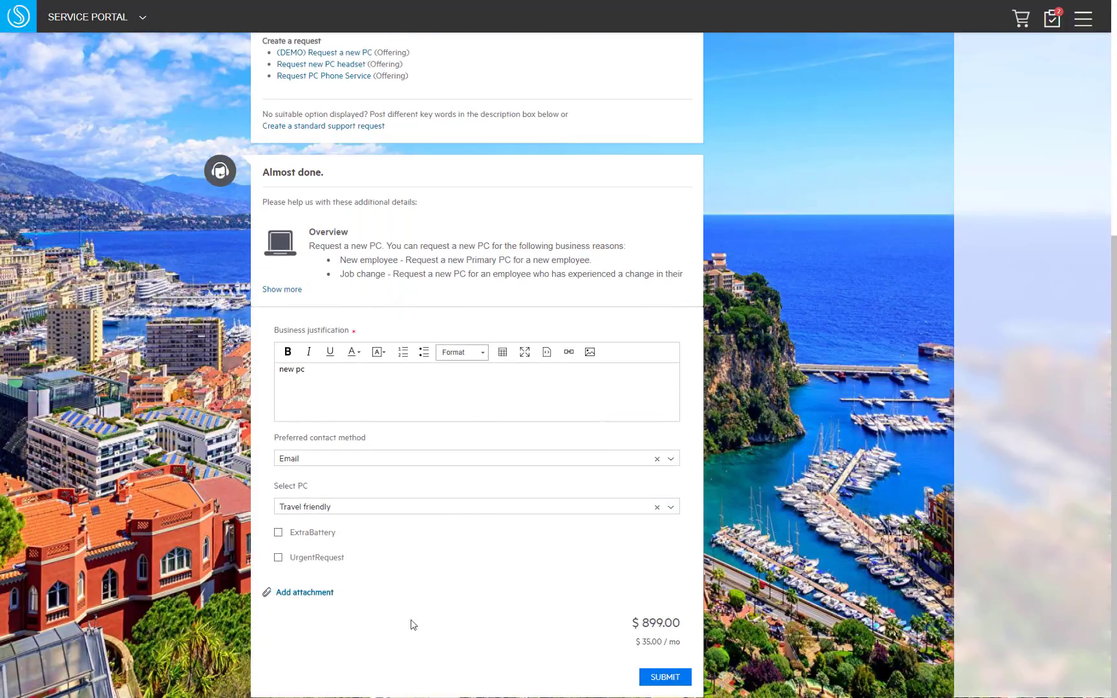